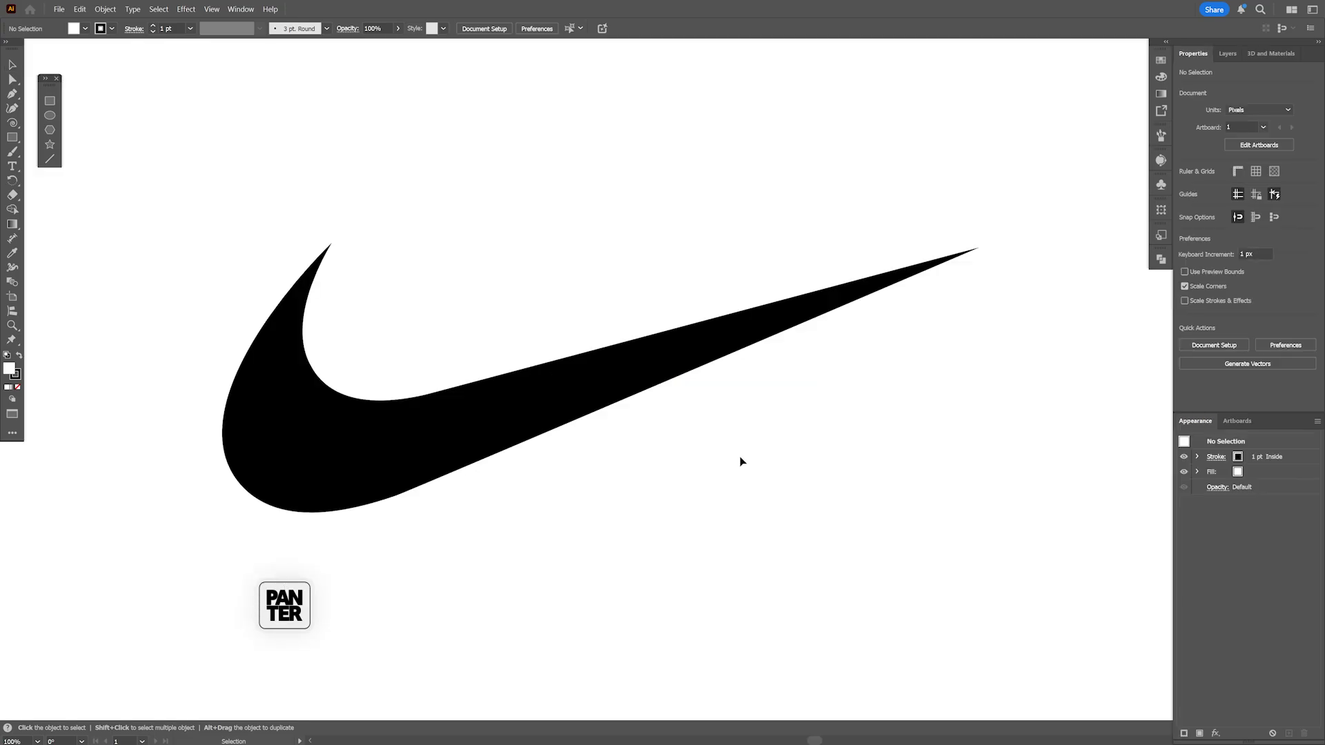
# - Resize the swoosh proportionally to 700 px wide, about 249.45 px tall
pyautogui.moveTo(741, 462); pyautogui.dragTo(503, 280)
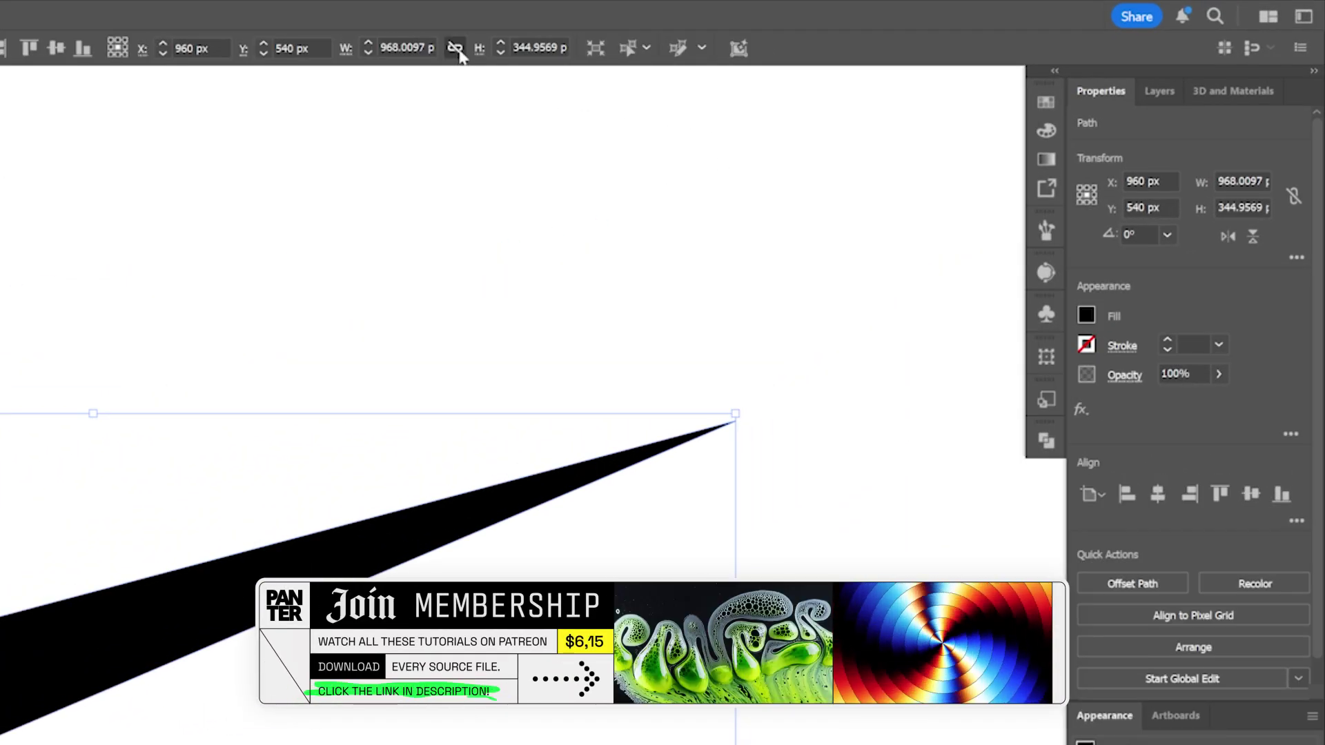
pyautogui.click(455, 47)
pyautogui.click(407, 47)
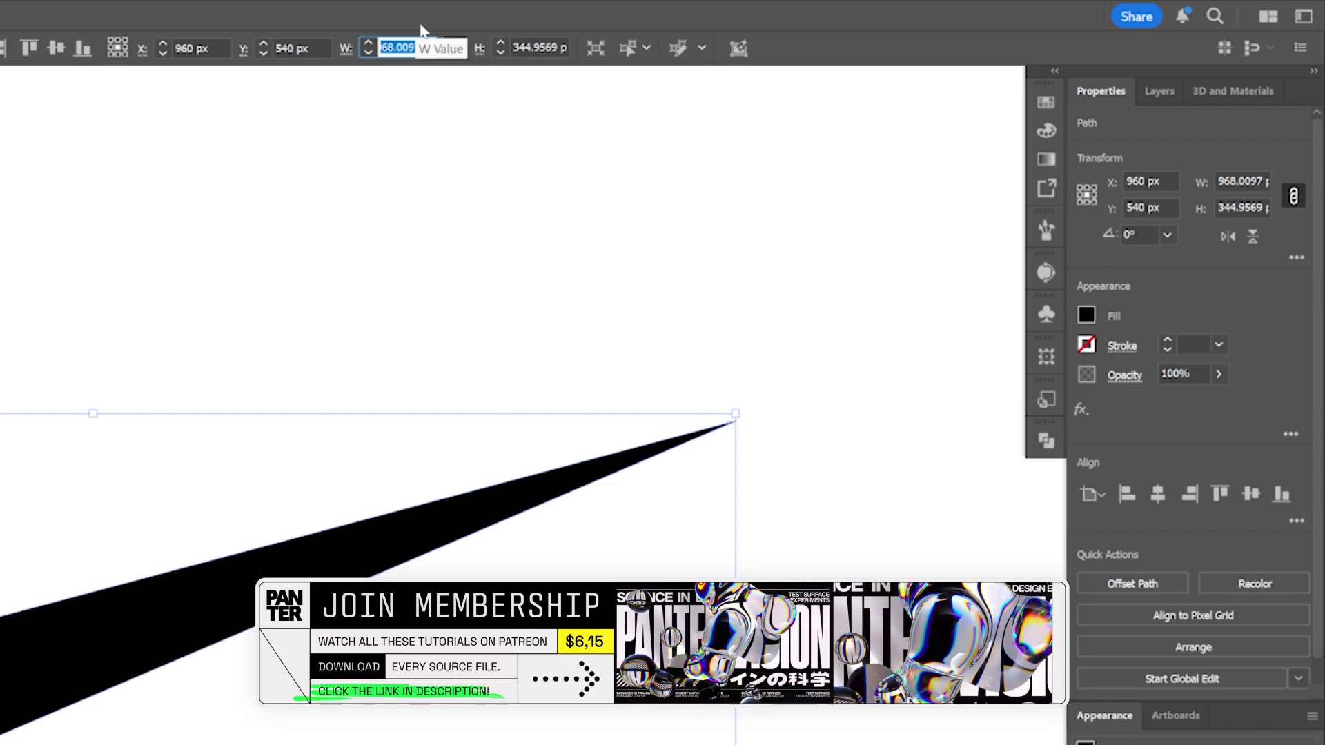
pyautogui.write('700')
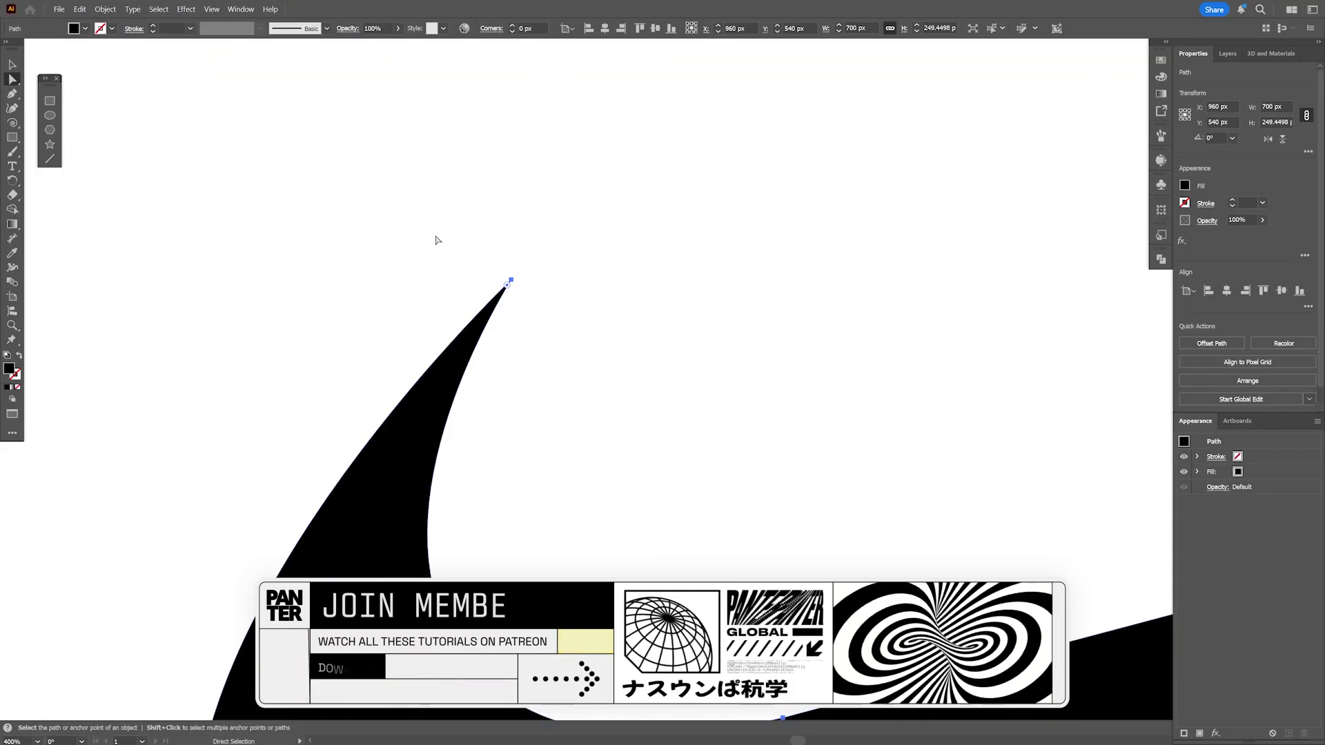
# - Round the swoosh tips with a 6.7101 px relative corner radius
pyautogui.moveTo(441, 242); pyautogui.dragTo(438, 395)
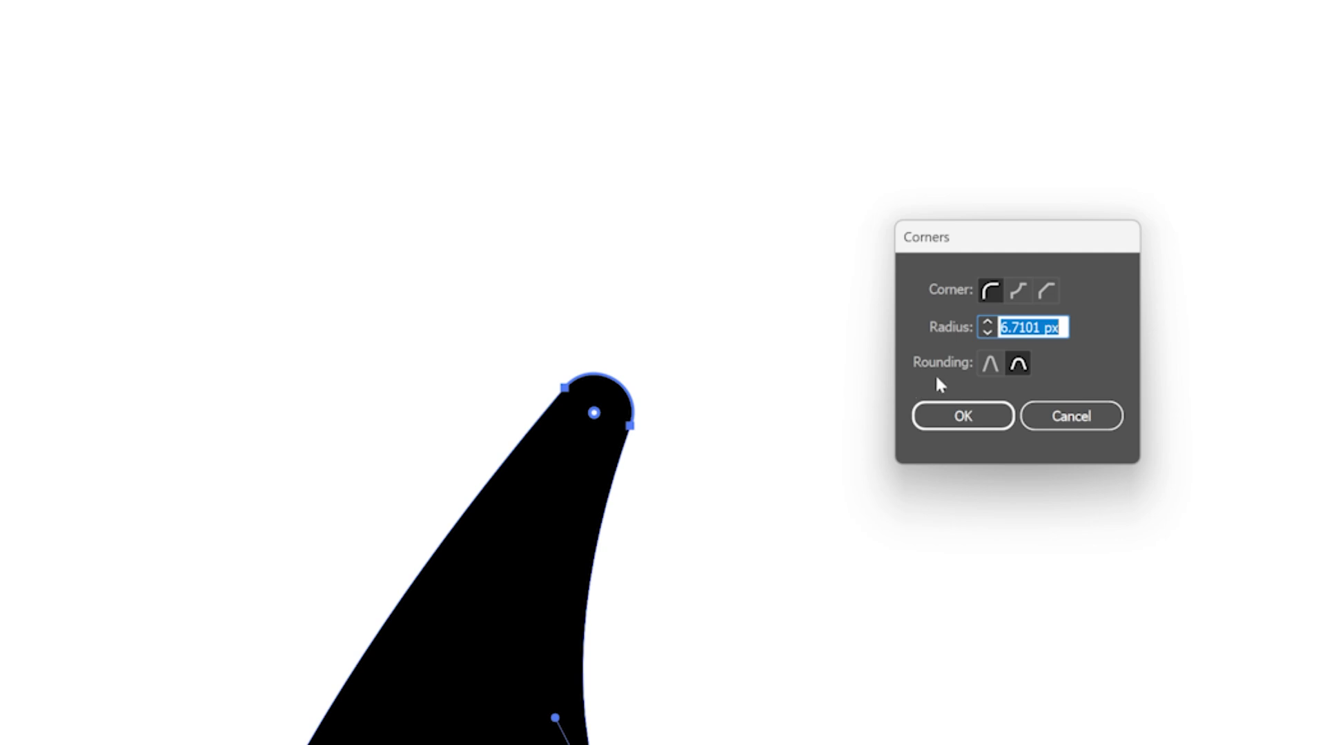
pyautogui.click(991, 365)
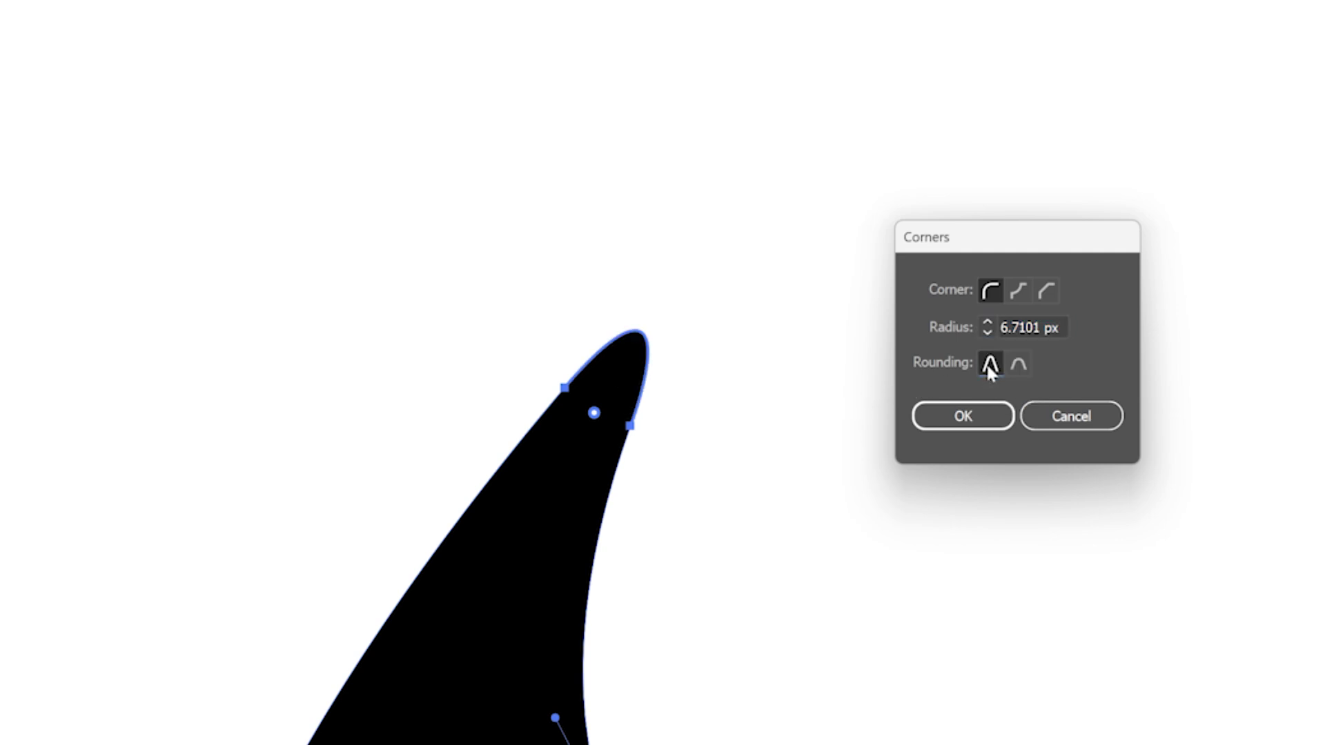
pyautogui.click(963, 416)
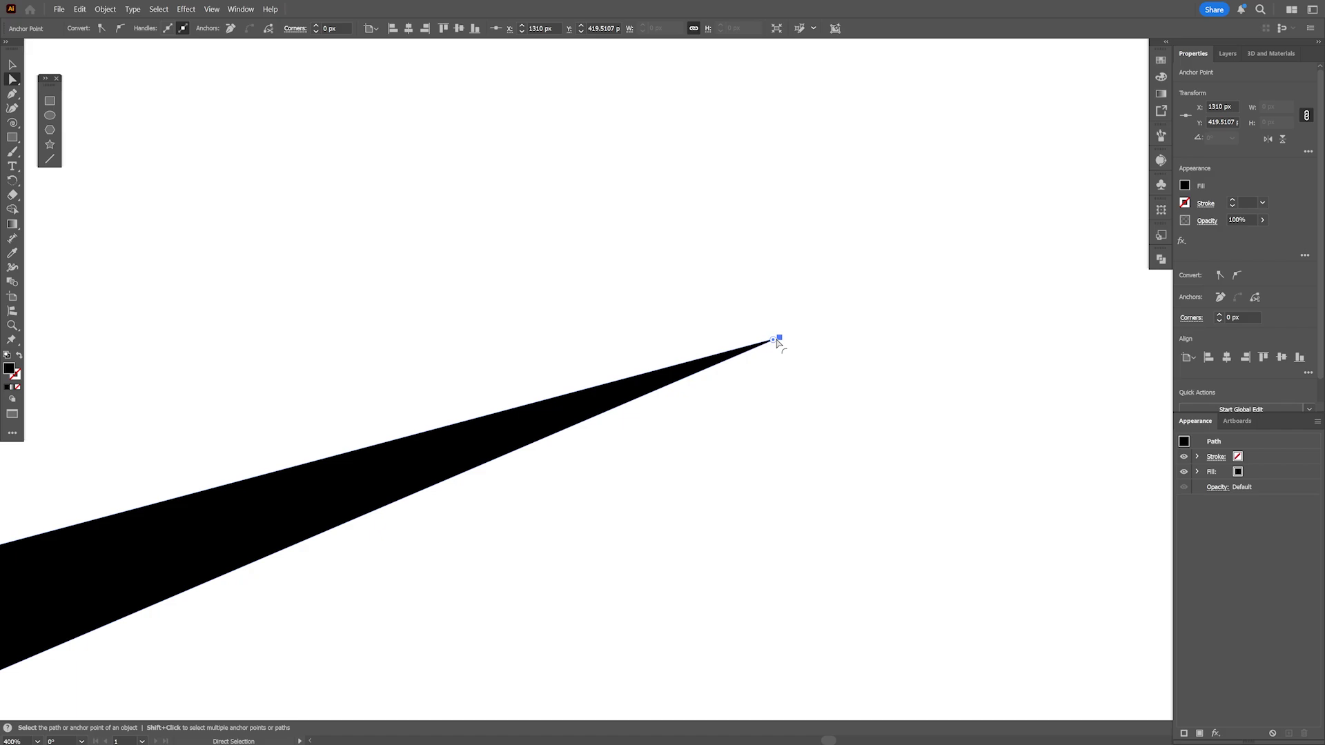
pyautogui.moveTo(696, 340); pyautogui.dragTo(627, 440)
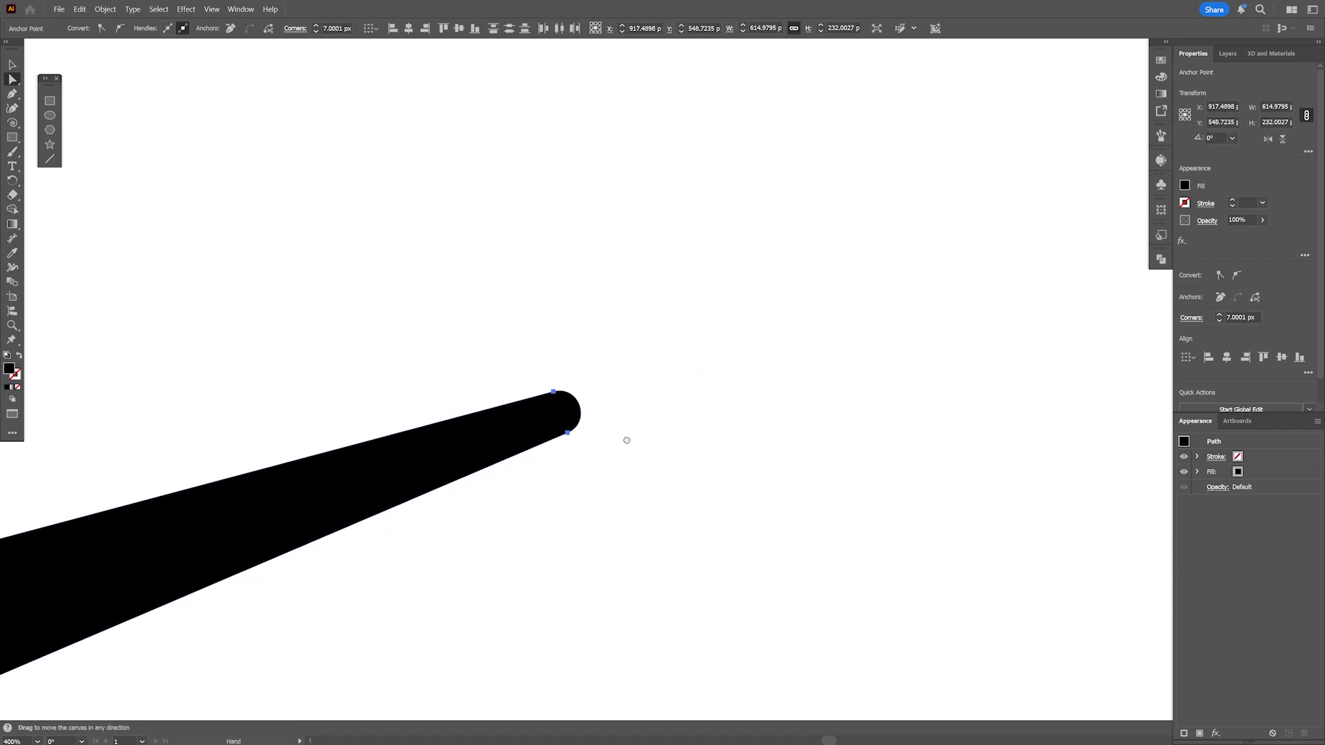
pyautogui.doubleClick(634, 391)
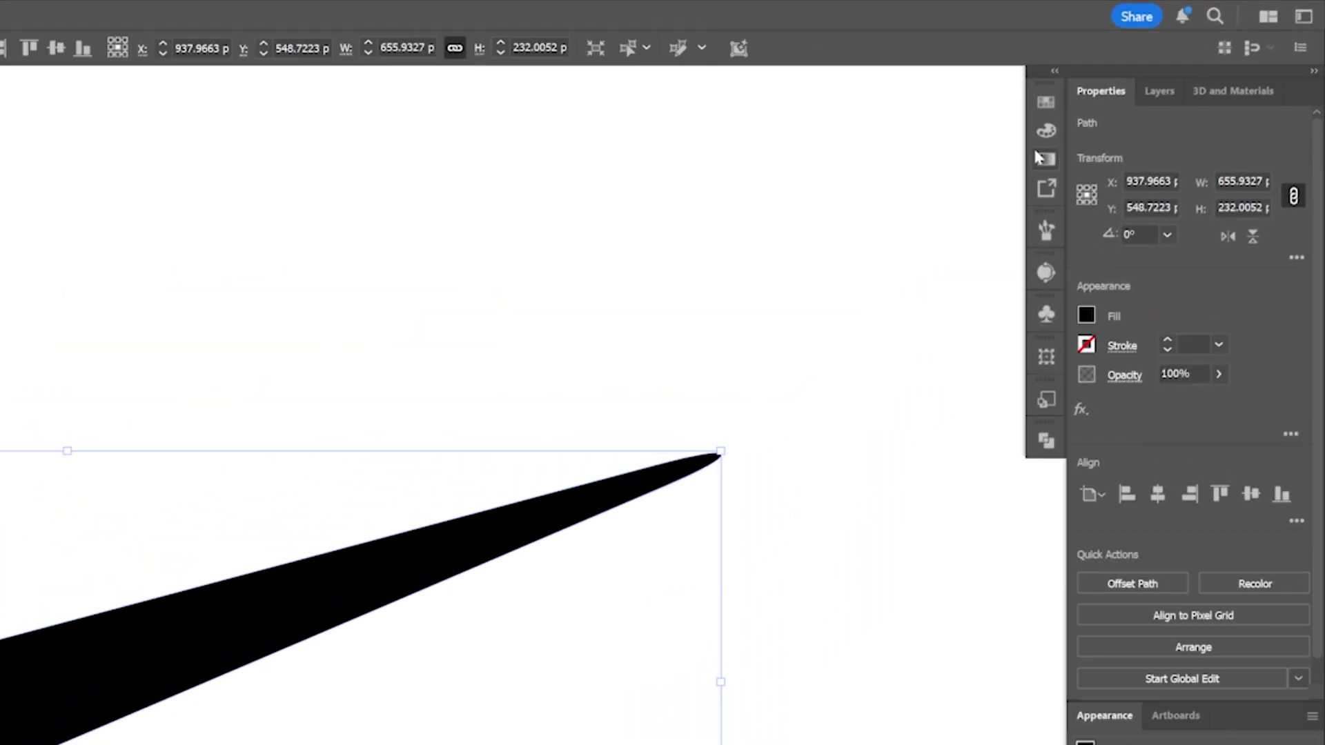
# - Fill the swoosh with a reversed radial gradient, black at the centre
pyautogui.click(1046, 160)
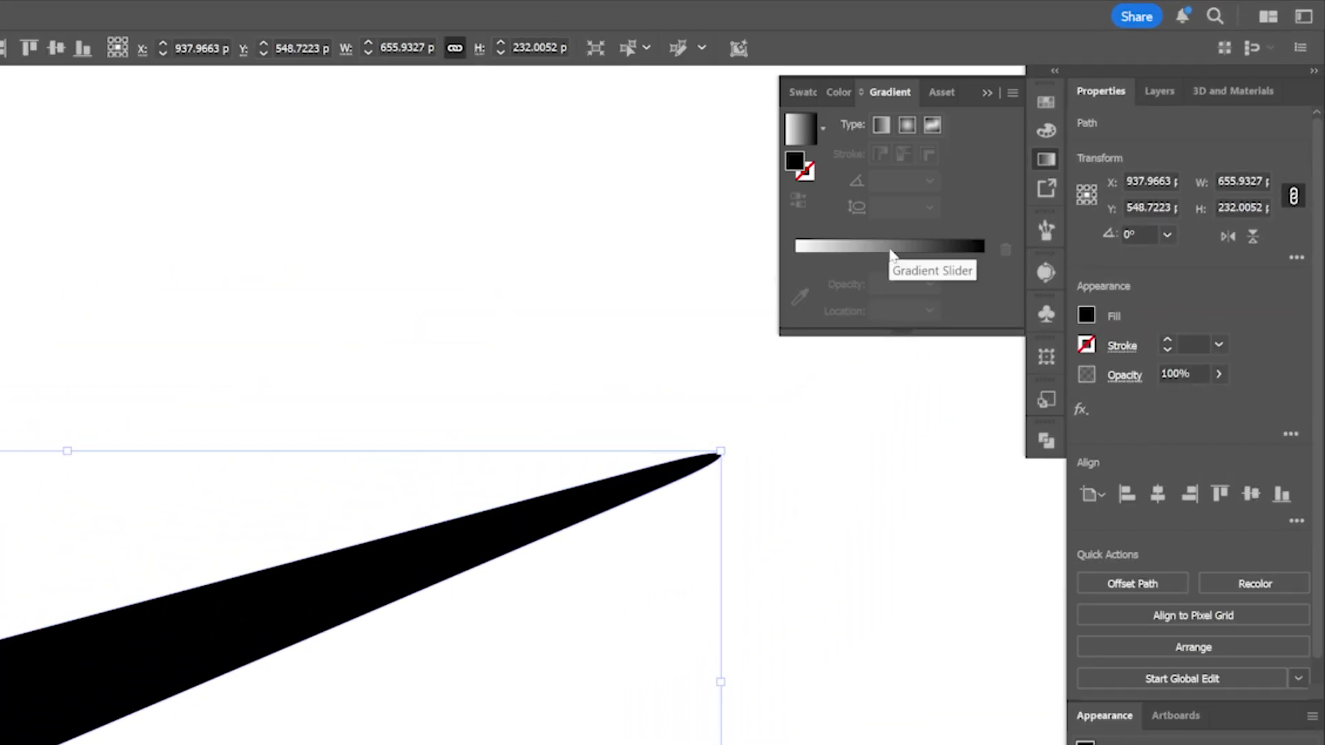
pyautogui.click(889, 246)
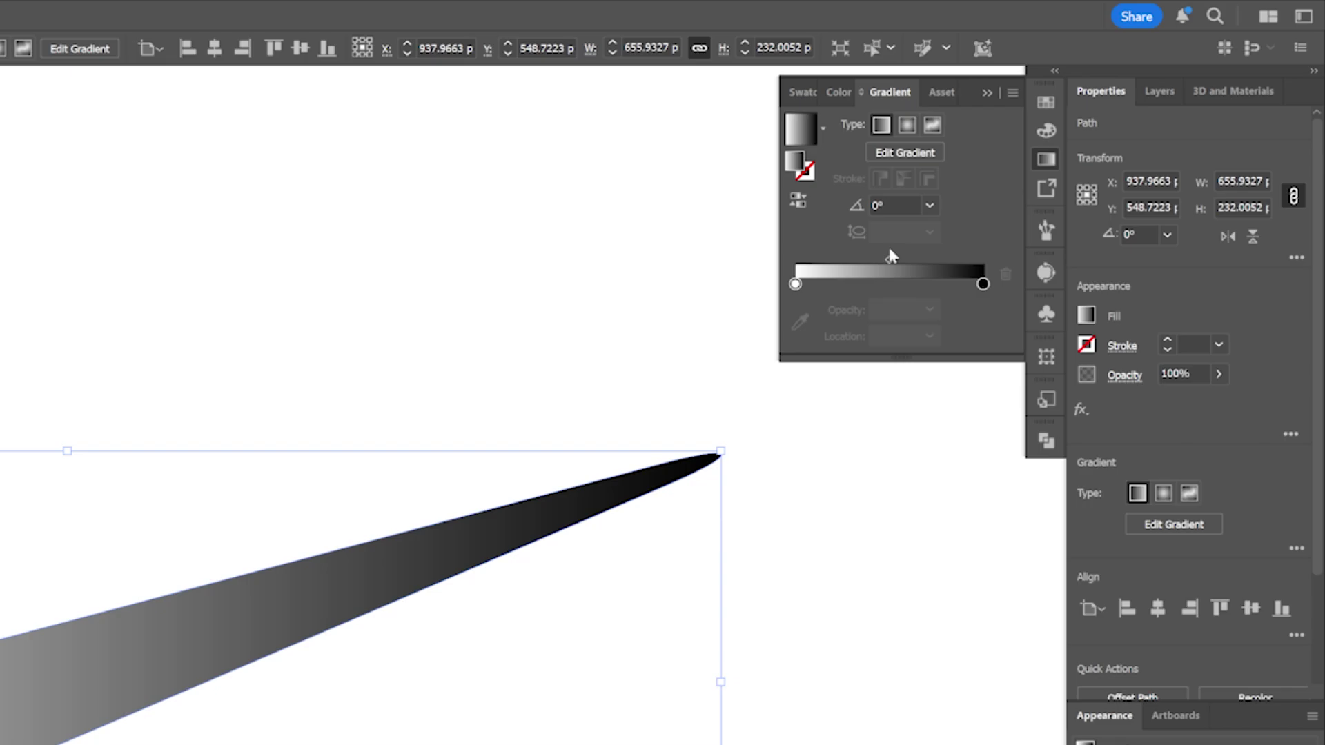
pyautogui.click(906, 125)
pyautogui.click(798, 201)
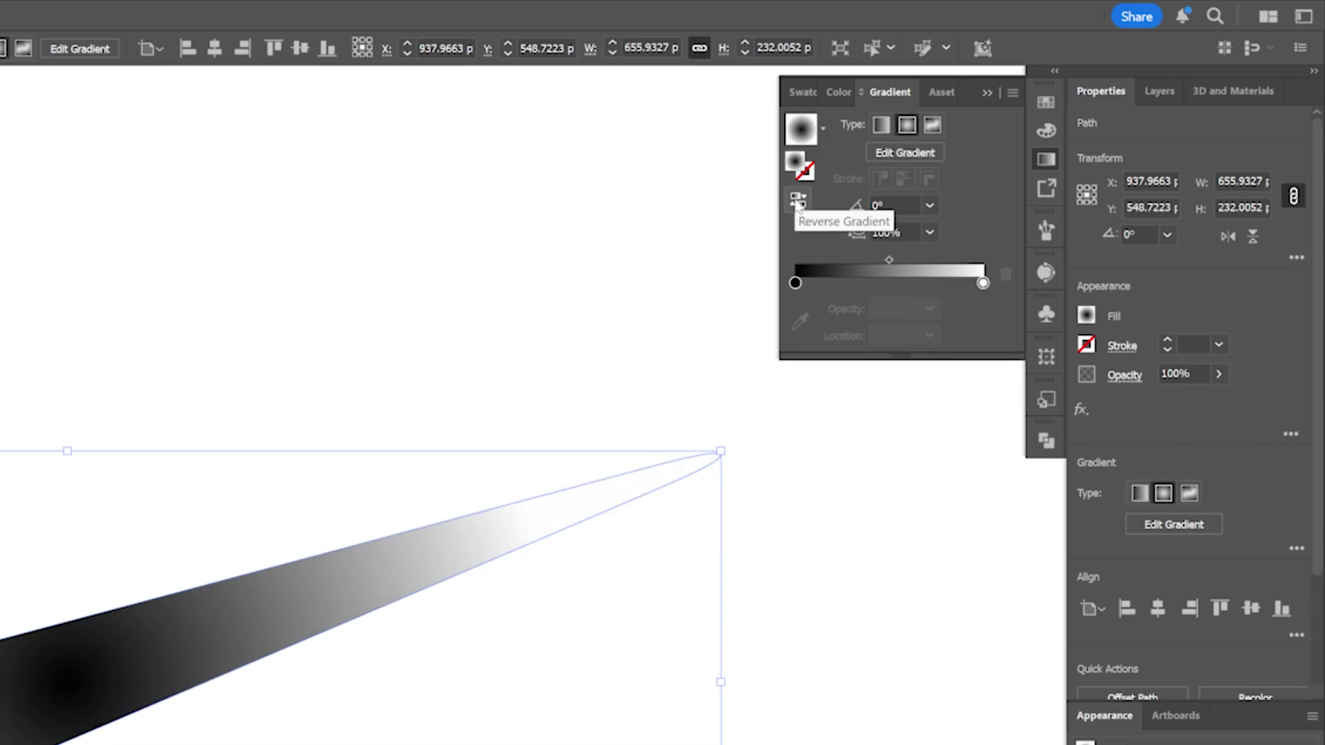
# - Move the gradient stops, rotate it to 20.35° and stretch it into an ellipse
pyautogui.press('g')
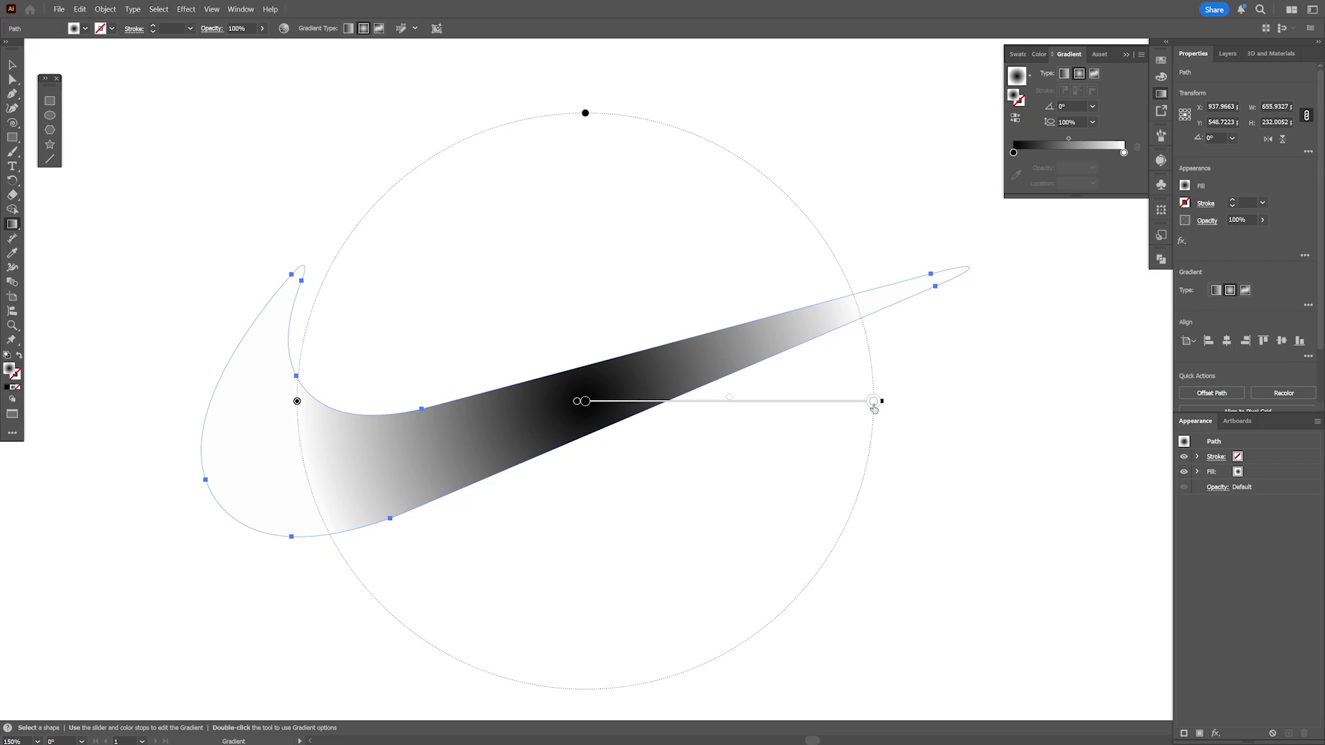
pyautogui.moveTo(874, 408); pyautogui.dragTo(833, 407)
pyautogui.moveTo(587, 404)
pyautogui.mouseDown()
pyautogui.moveTo(642, 407)
pyautogui.moveTo(628, 401)
pyautogui.mouseUp()
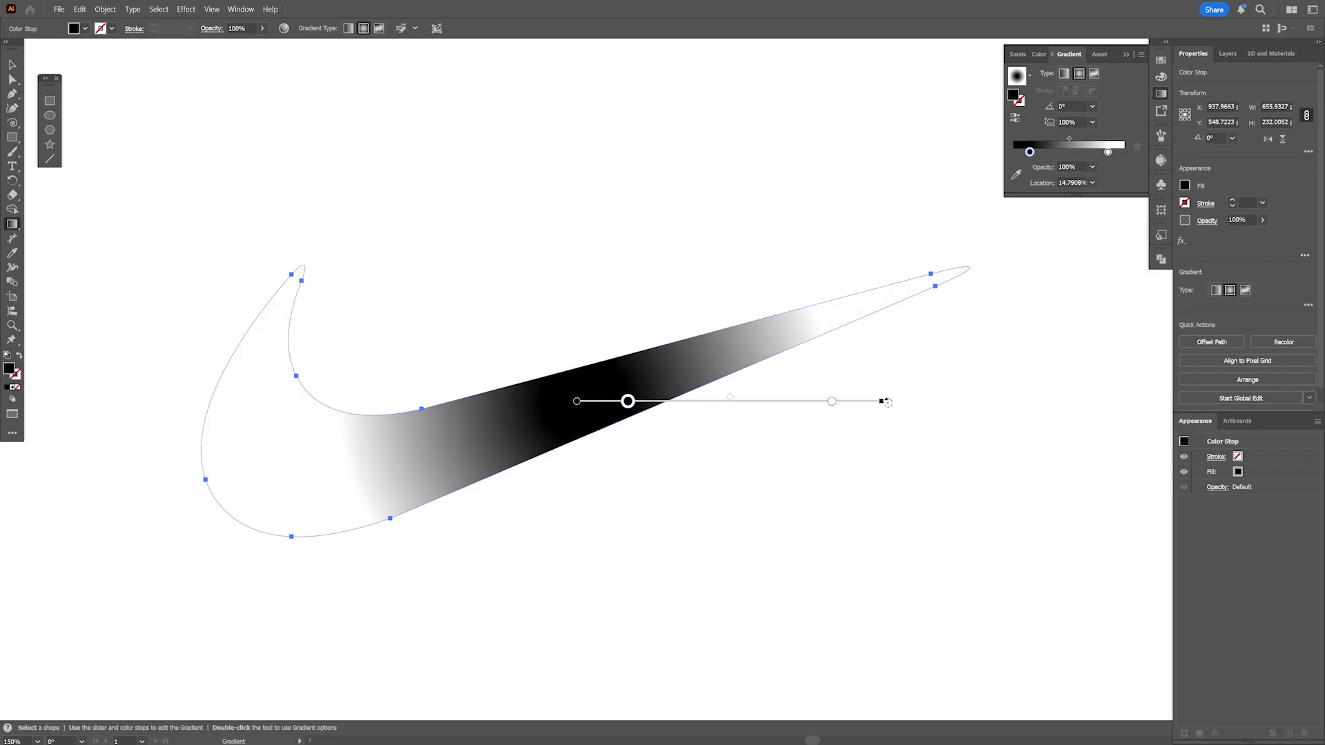
pyautogui.moveTo(888, 402); pyautogui.dragTo(864, 298)
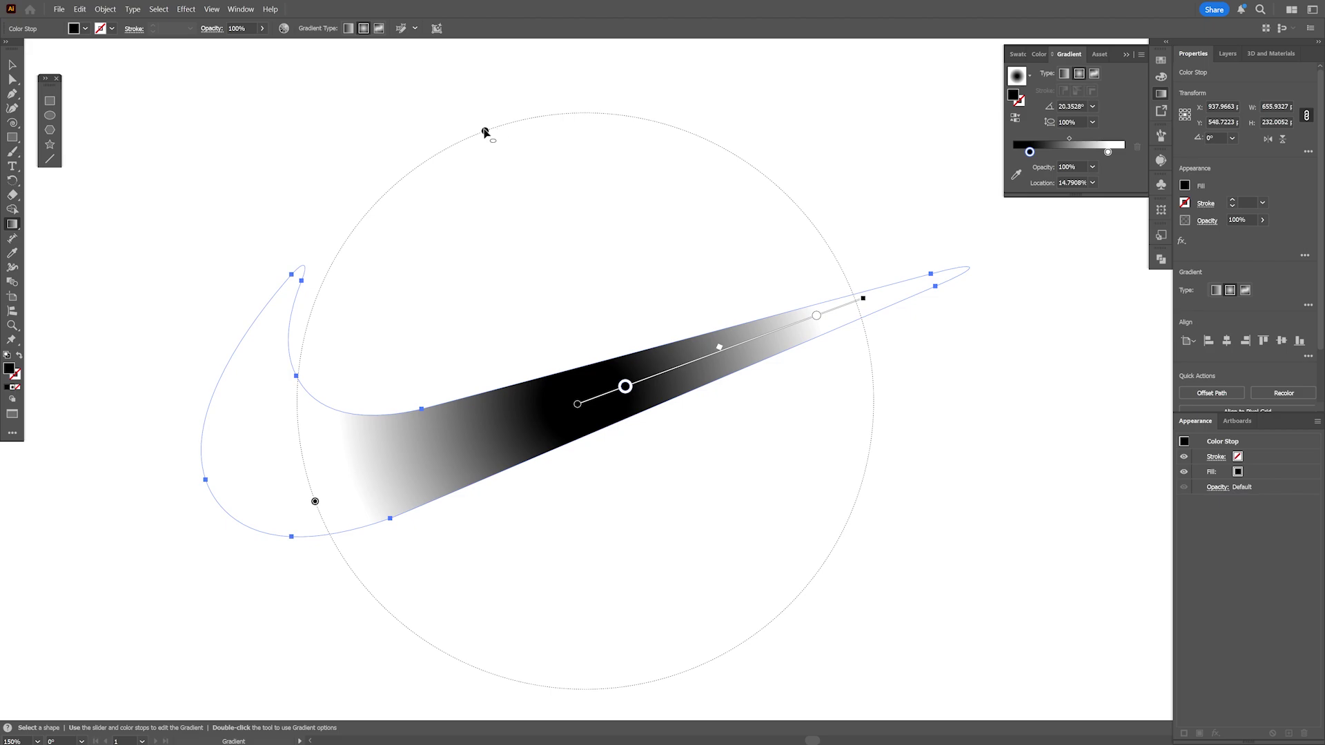
pyautogui.moveTo(485, 131); pyautogui.dragTo(546, 239)
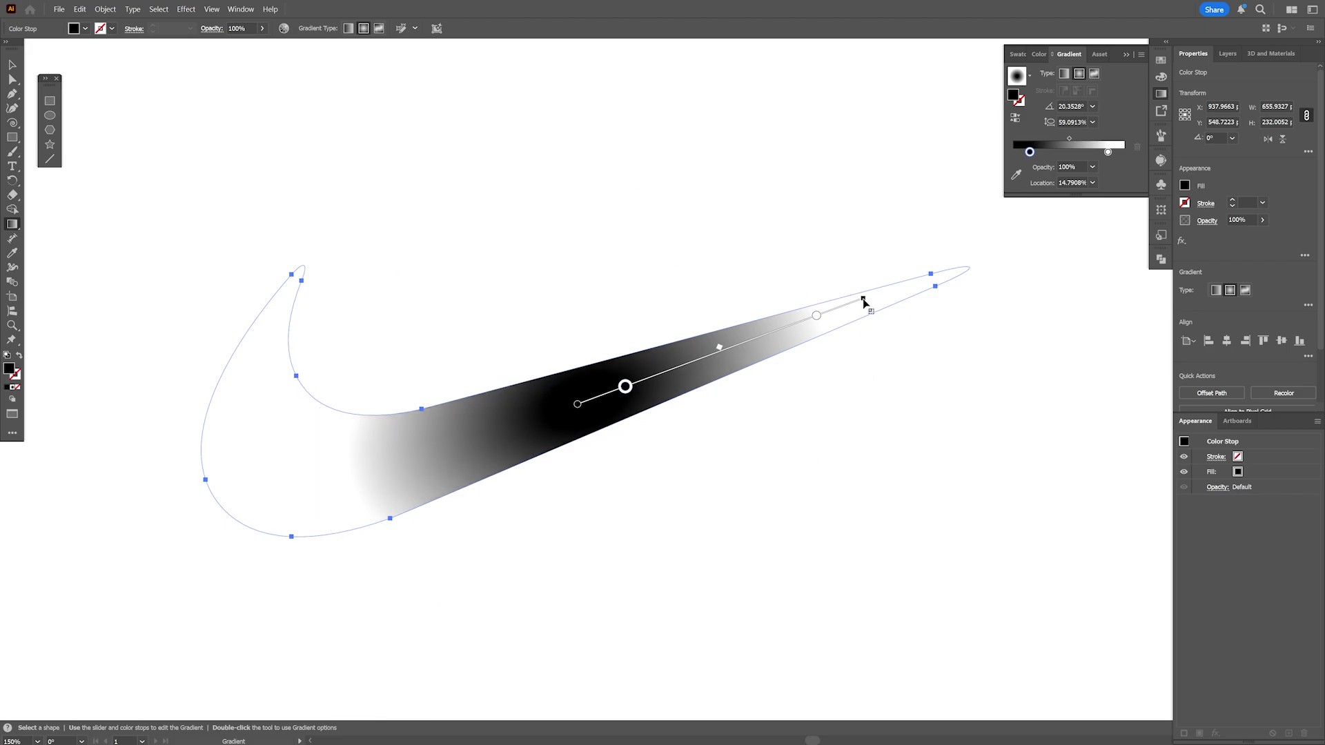
pyautogui.moveTo(864, 301); pyautogui.dragTo(985, 262)
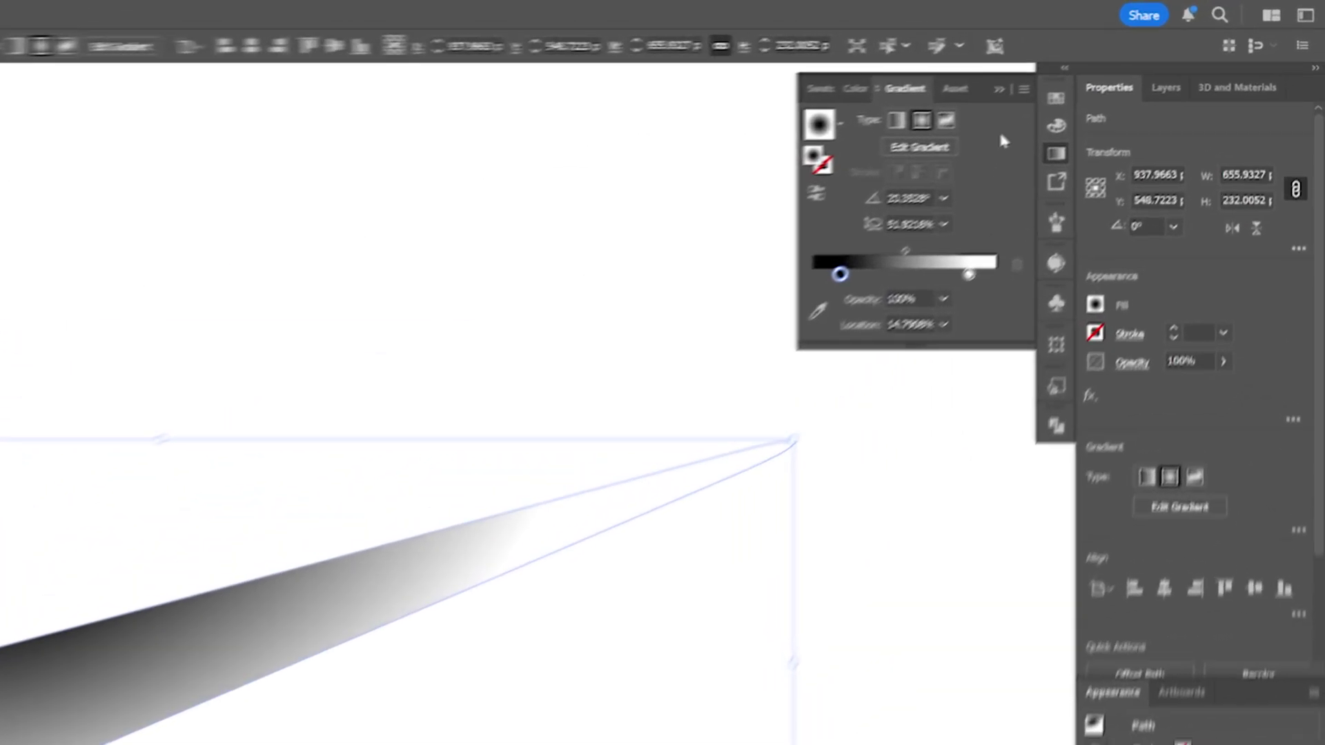
# - Inflate the swoosh into a 3D shape in 3D and Materials
pyautogui.click(994, 89)
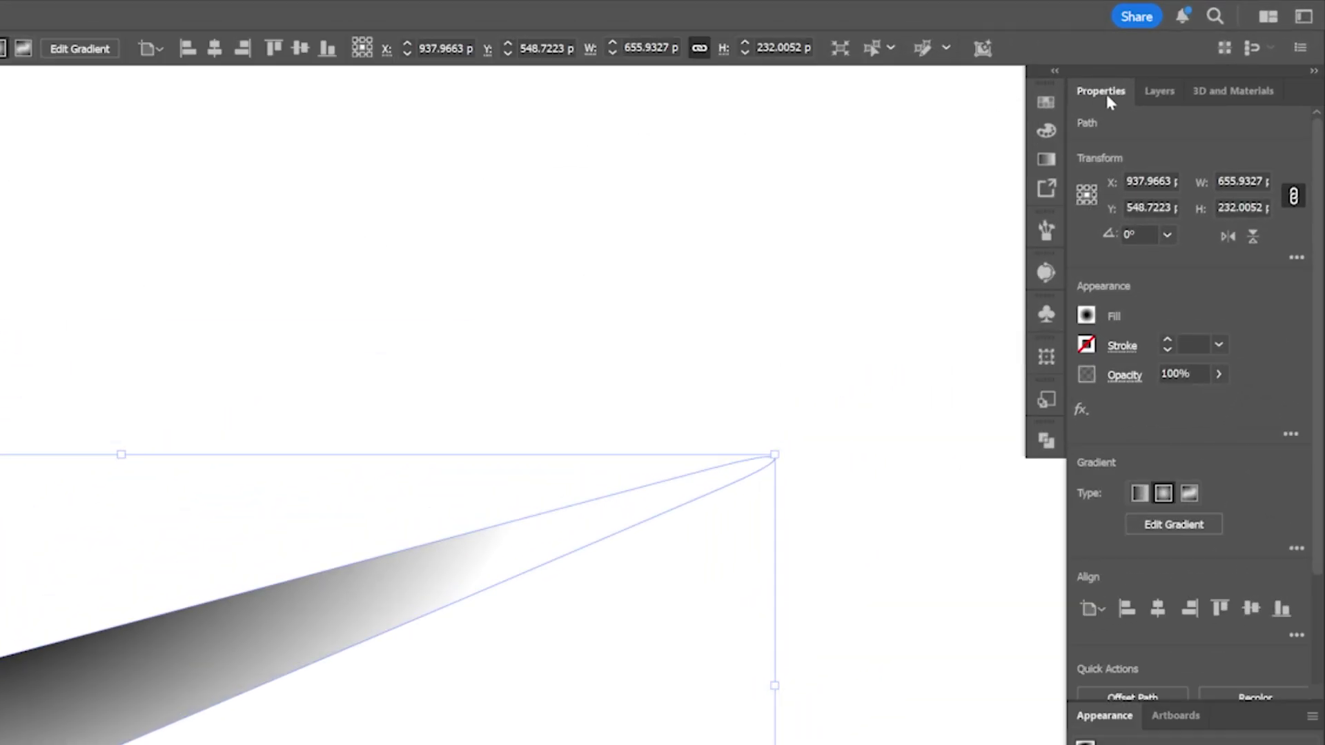
pyautogui.click(1209, 97)
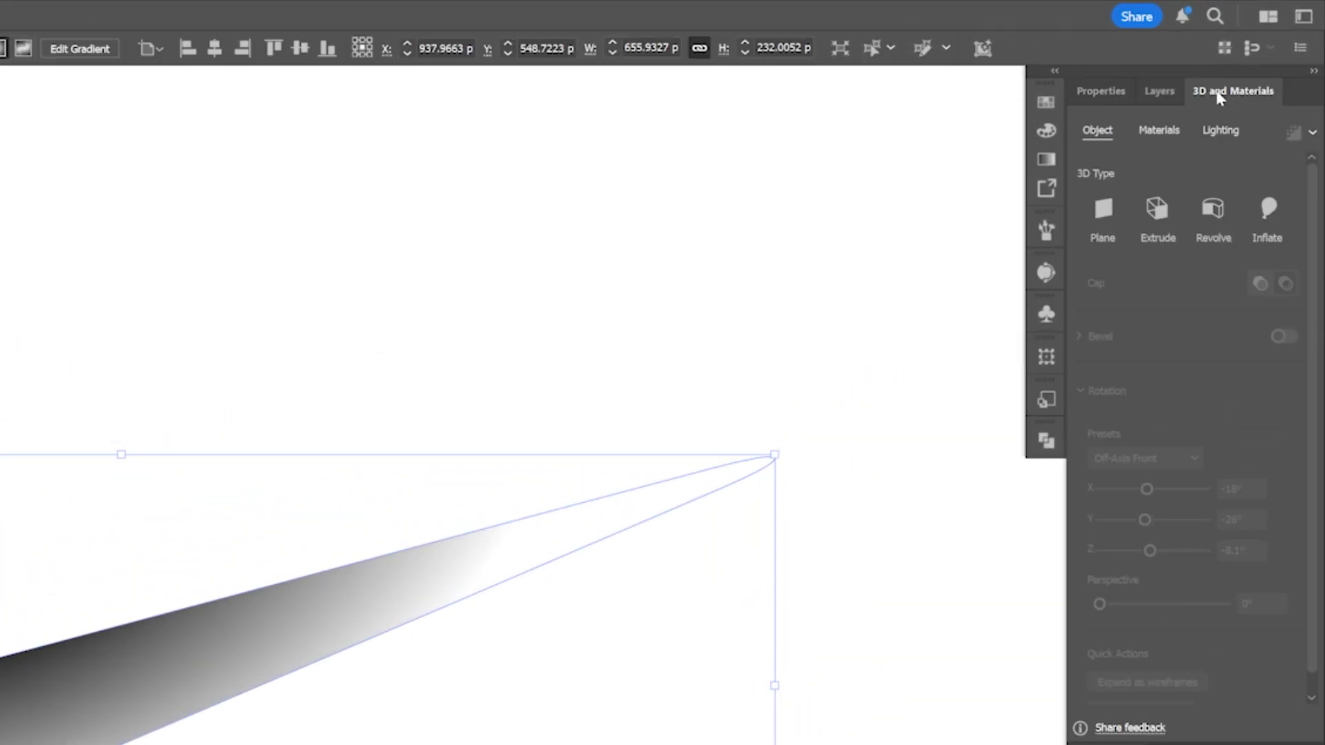
pyautogui.click(1270, 207)
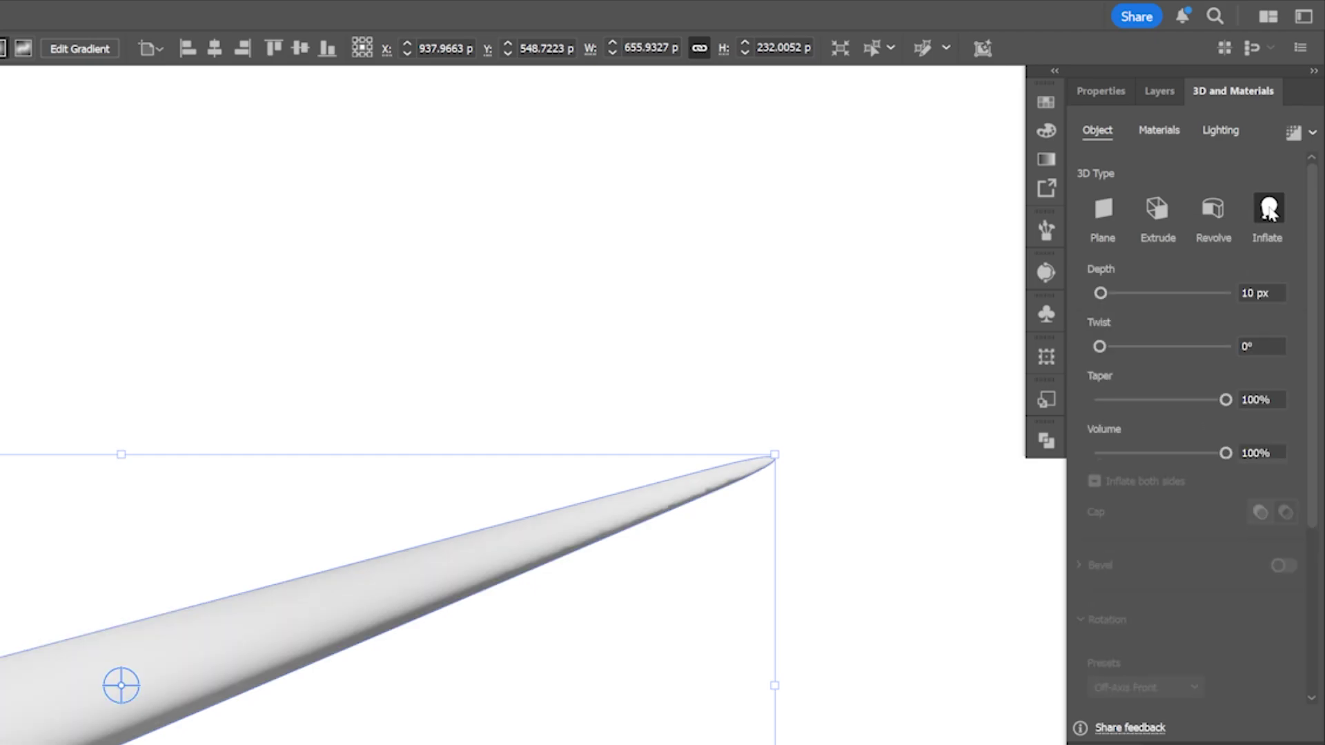
# - Set the light to intensity 115%, rotation 177°, height 20°, softness 85%, ambient 150%
pyautogui.click(1219, 132)
pyautogui.scroll(-5, 1194, 414)
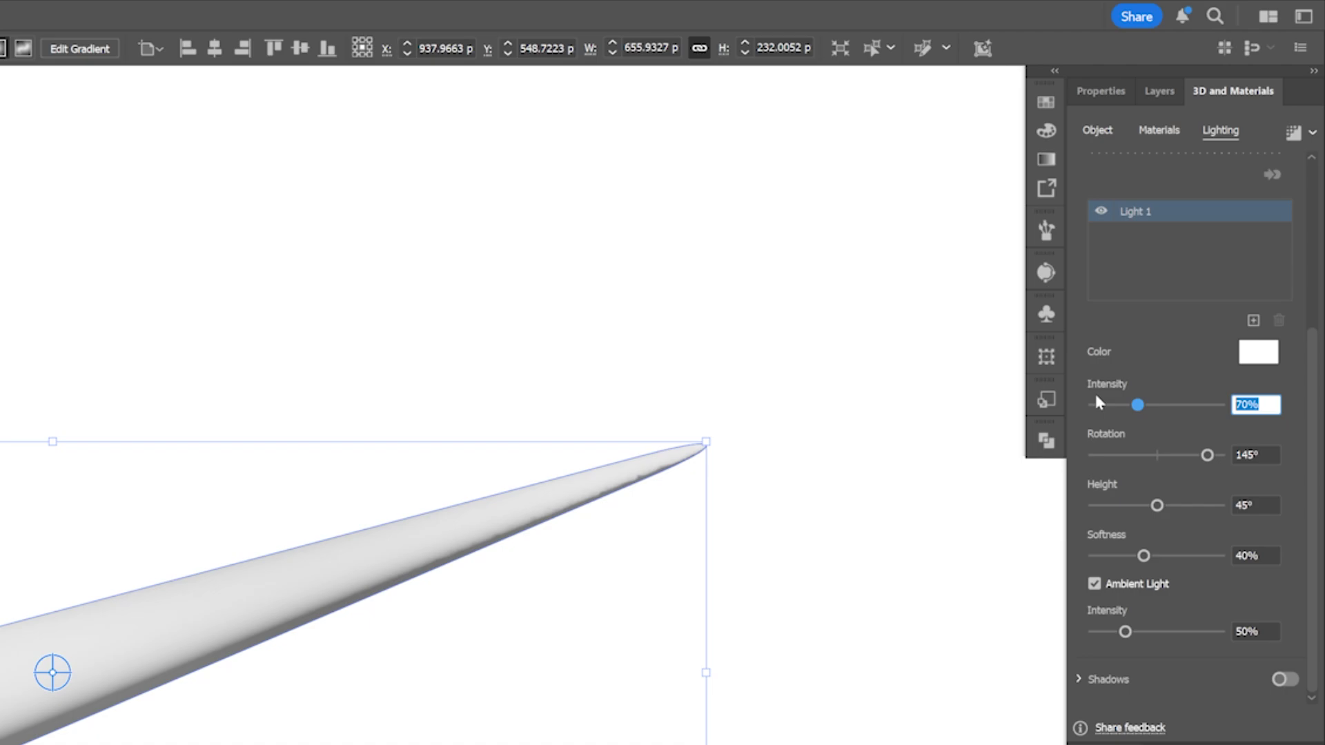
pyautogui.write('115')
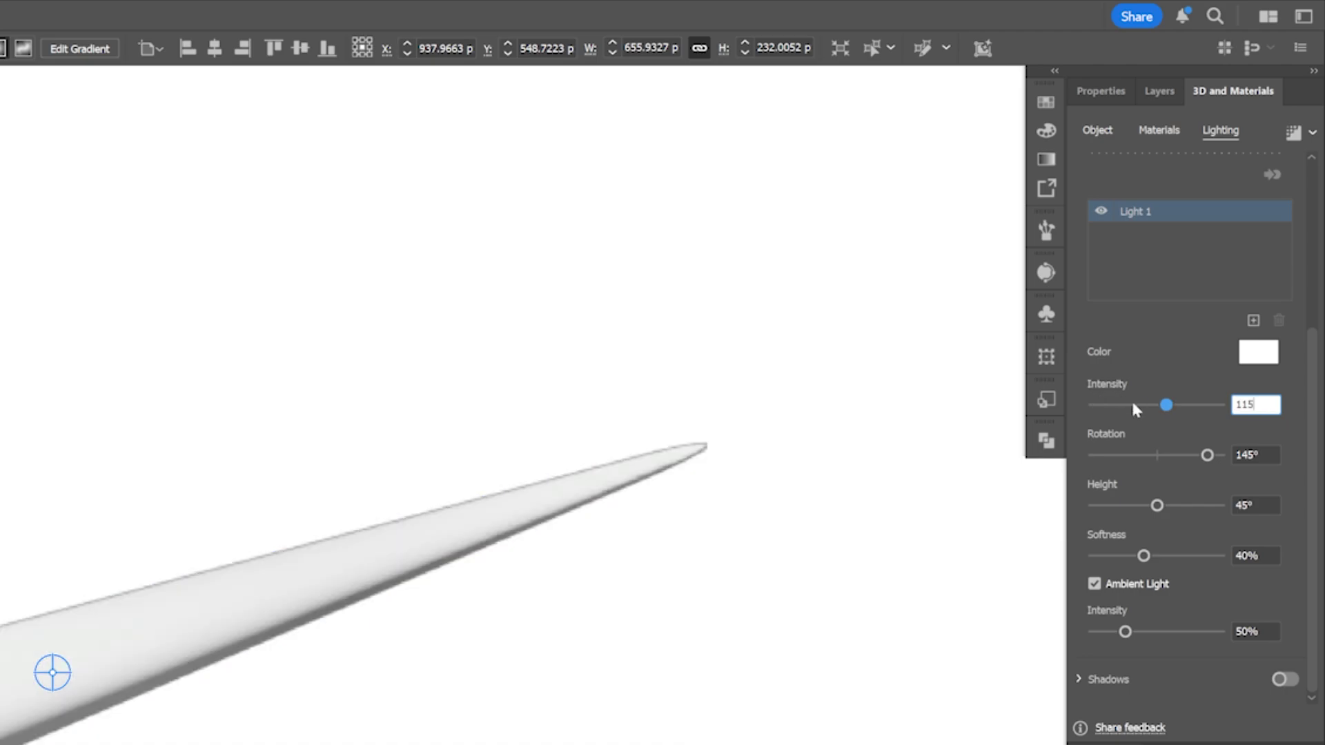
pyautogui.click(1273, 454)
pyautogui.write('17')
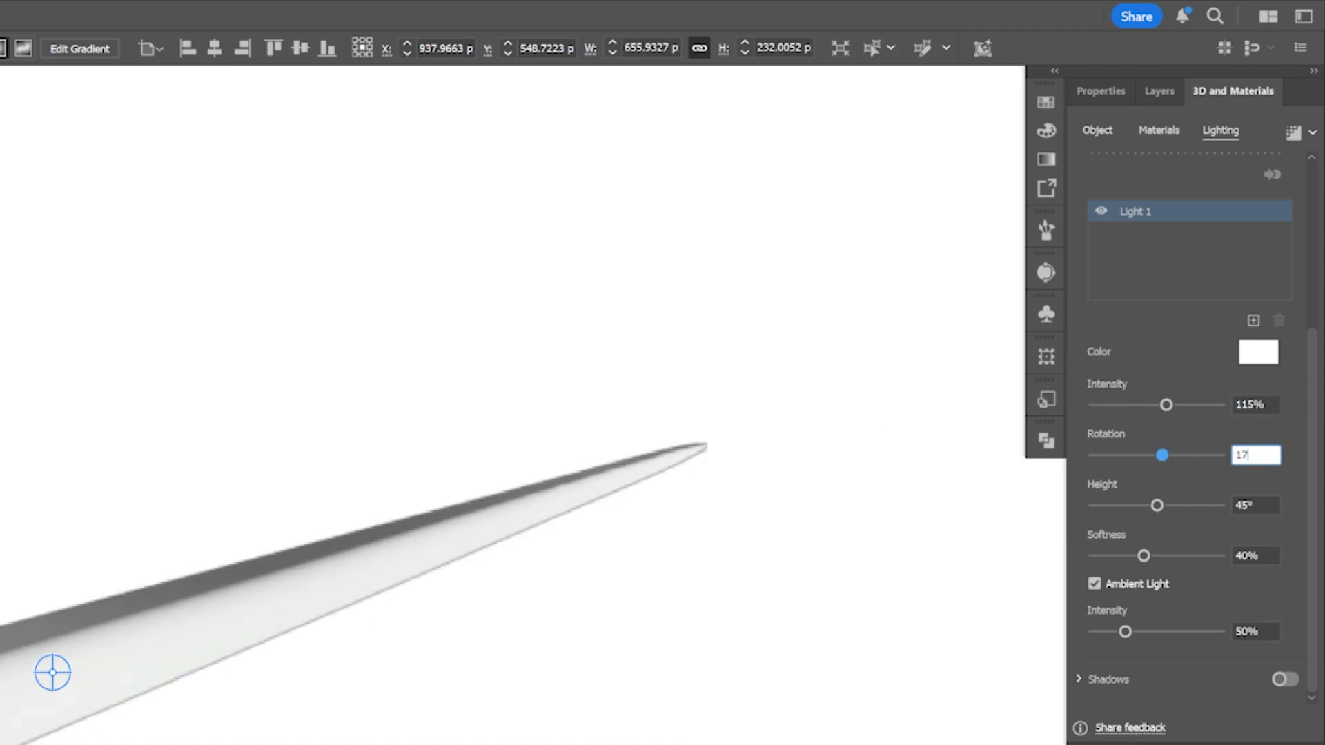
pyautogui.write('7')
pyautogui.press('Tab')
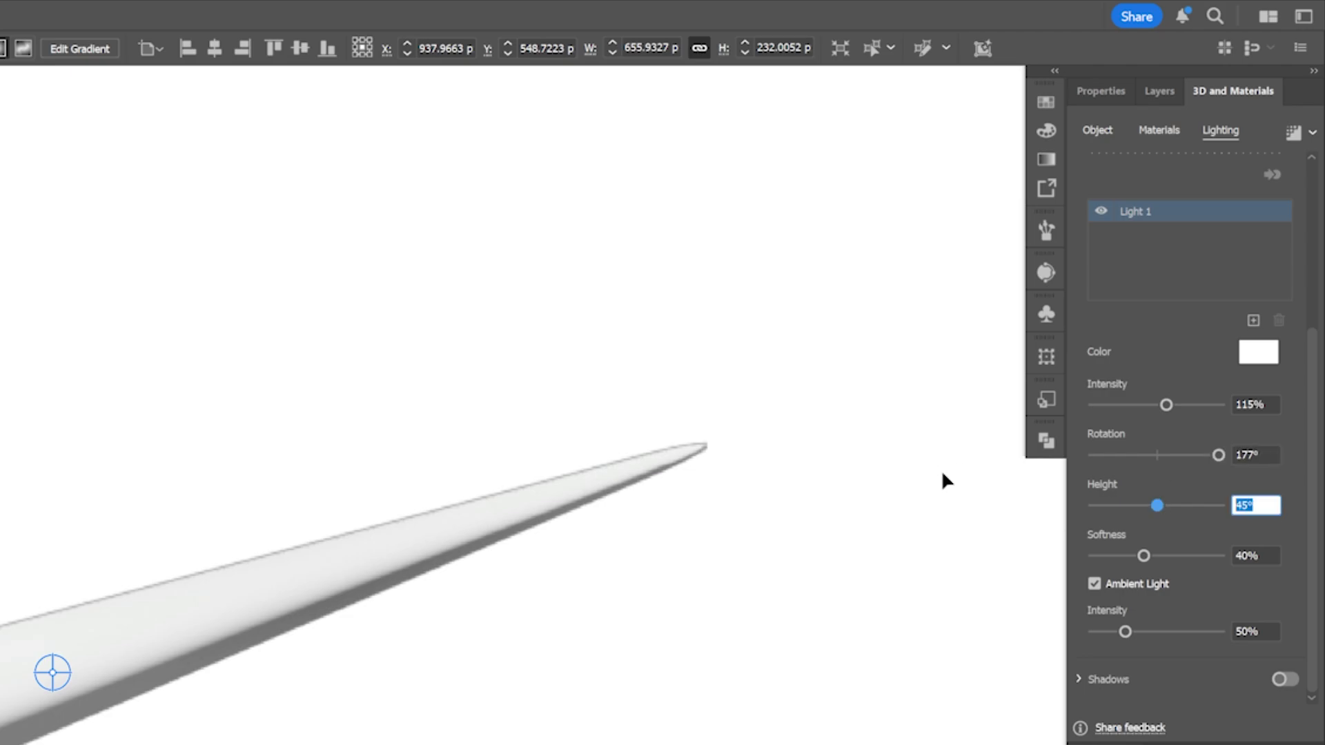
pyautogui.write('20')
pyautogui.click(1274, 555)
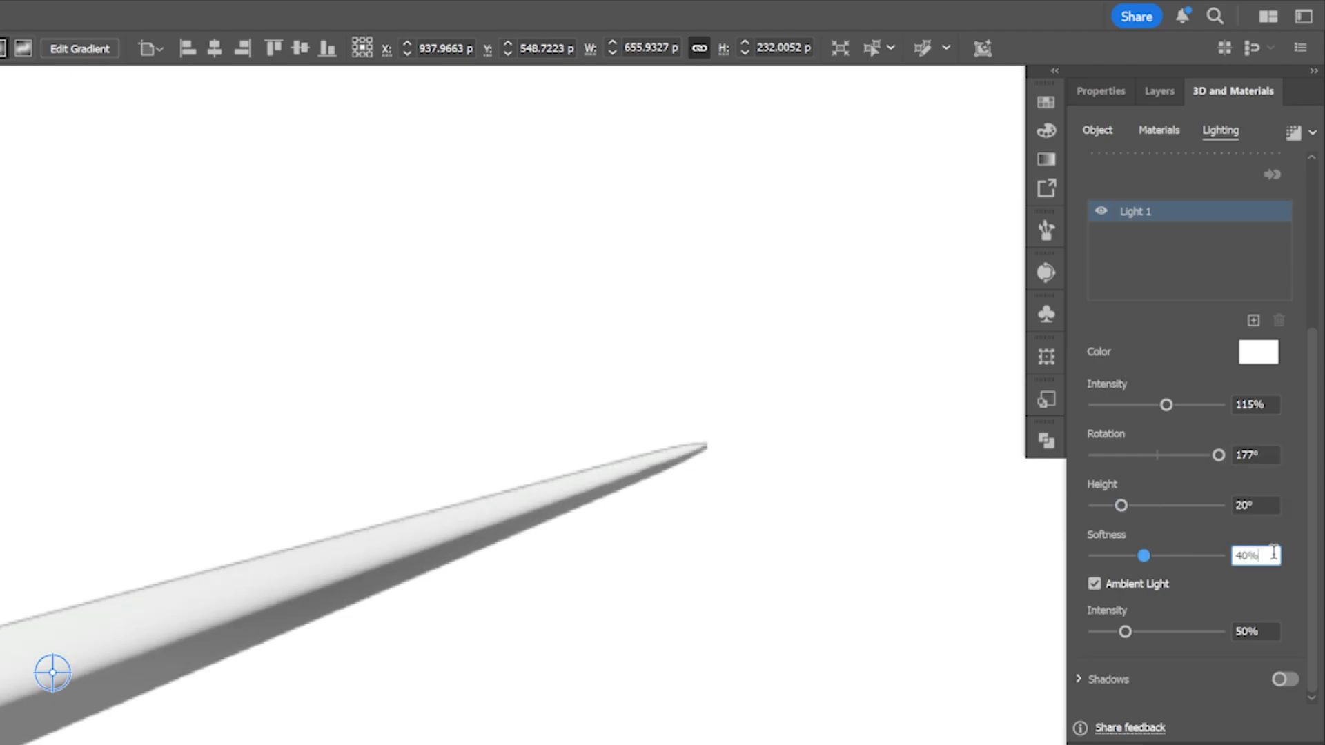
pyautogui.write('85')
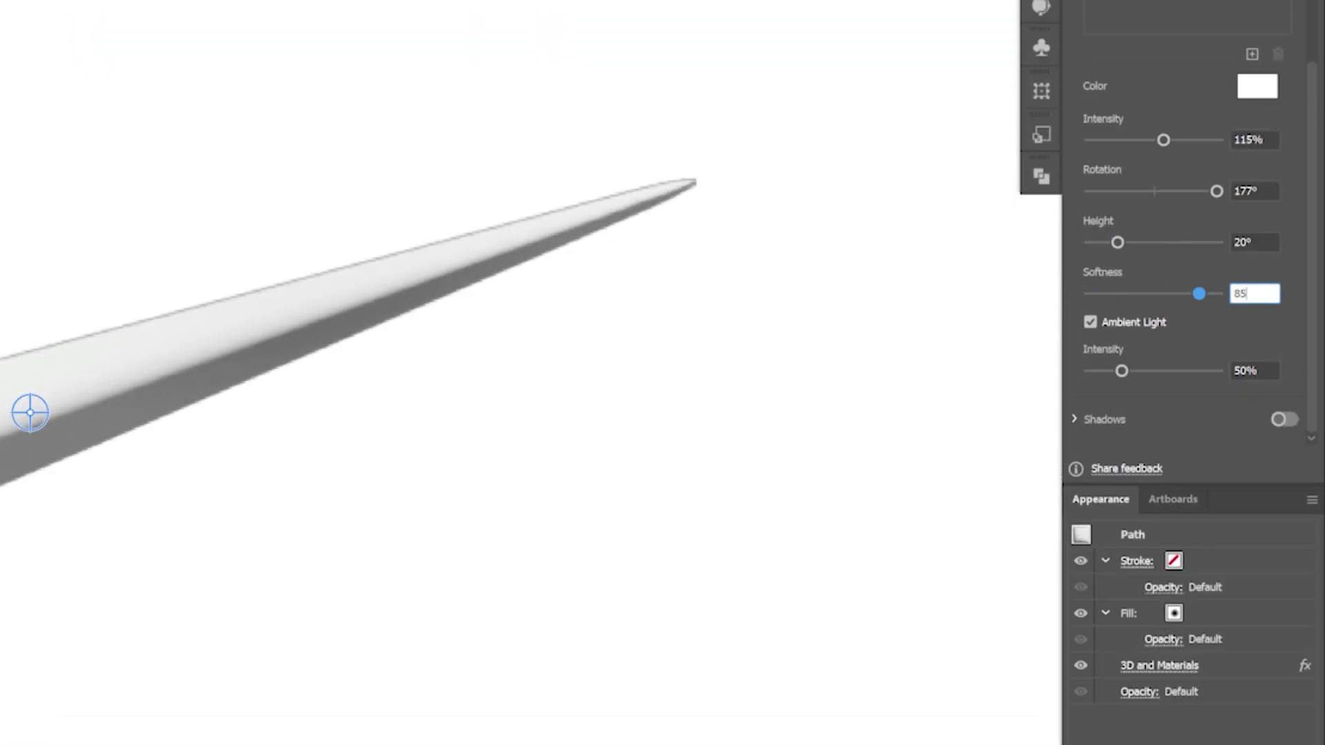
pyautogui.click(1253, 366)
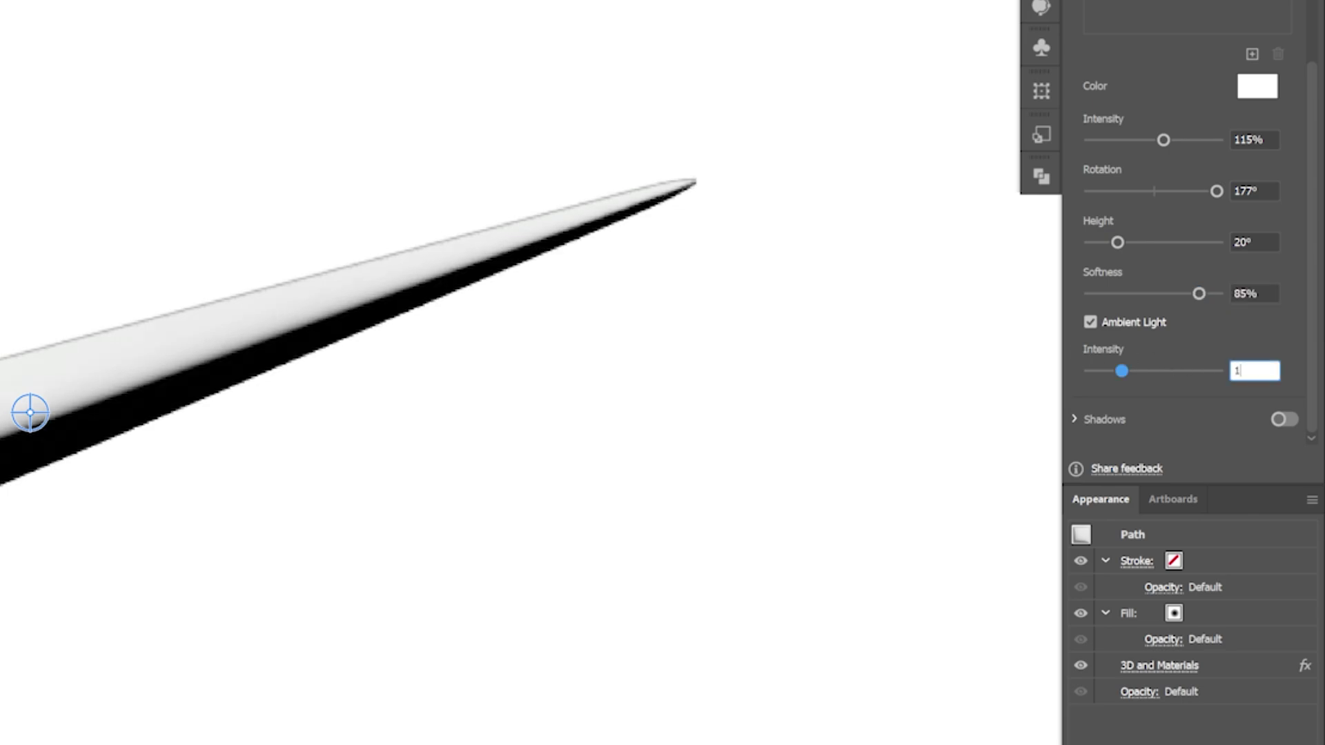
pyautogui.write('150')
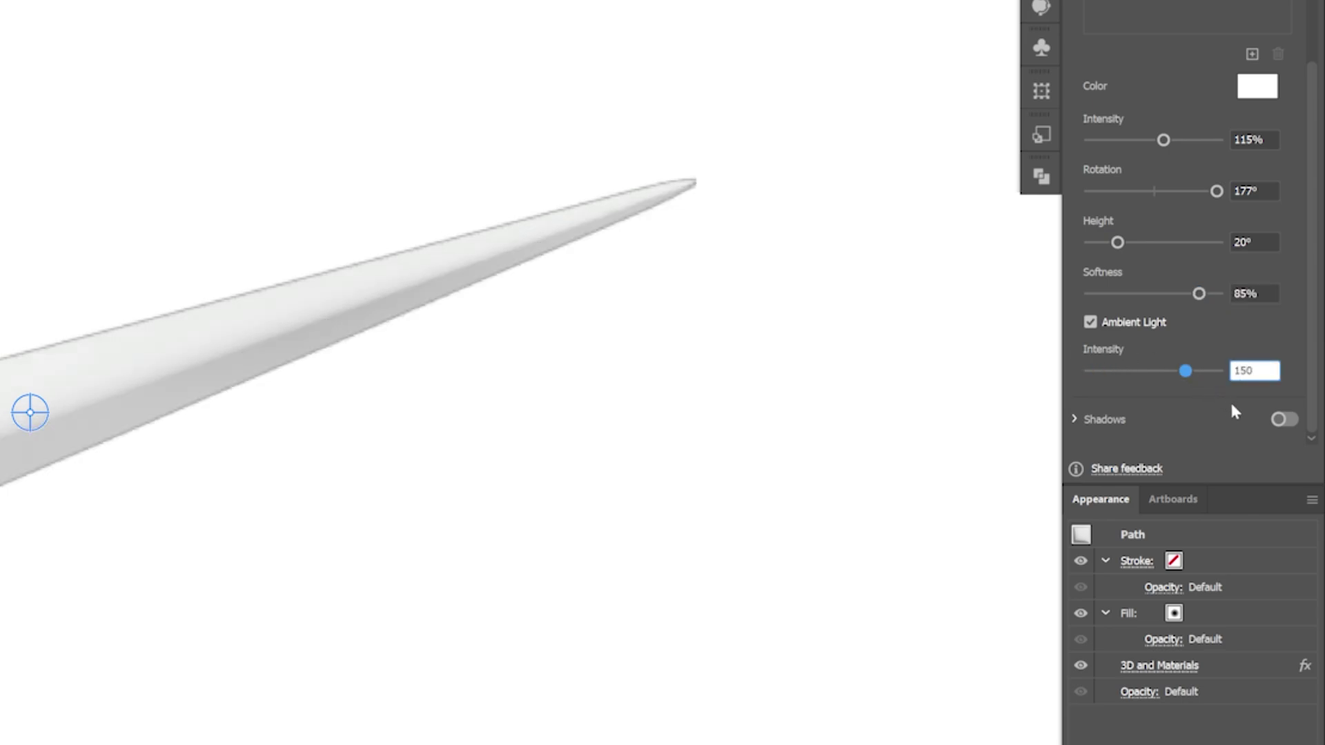
# - Enable 3D shadows and apply the Chrome effect with Smoothness 10 and Detail 8
pyautogui.click(1285, 420)
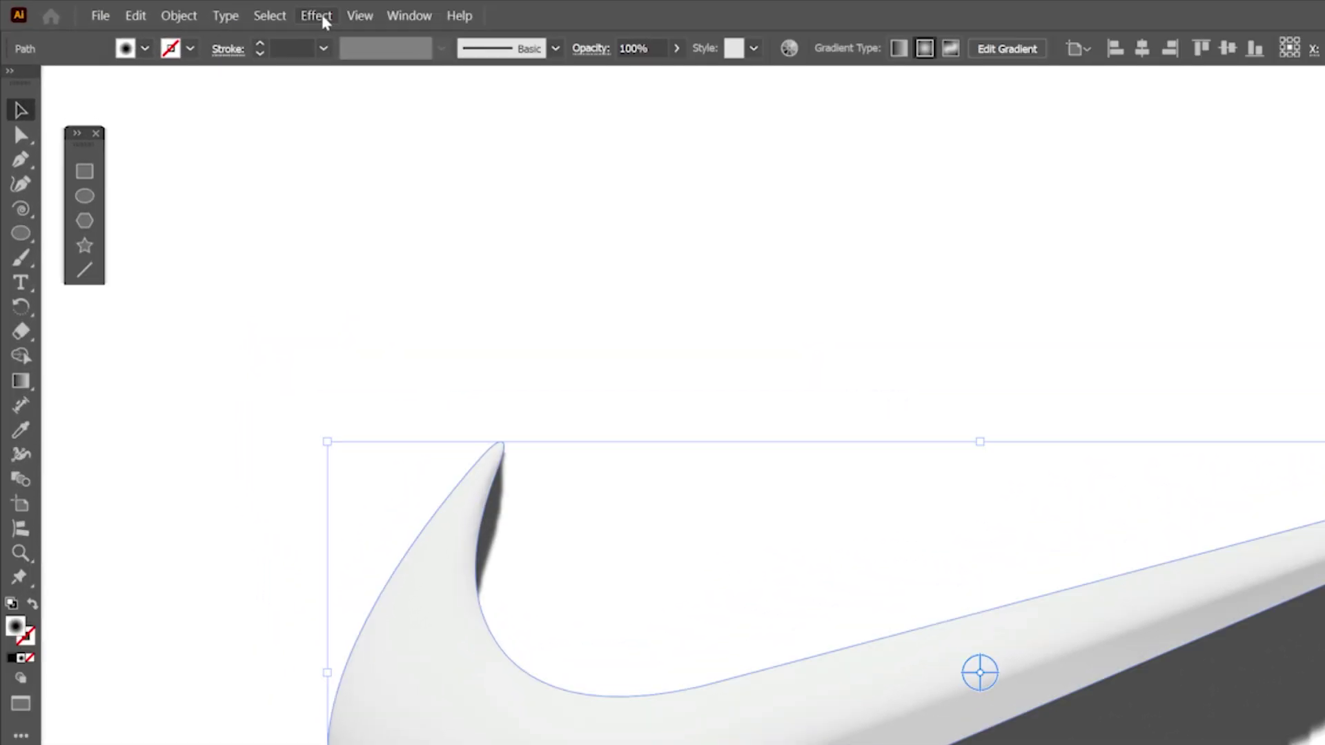
pyautogui.click(209, 9)
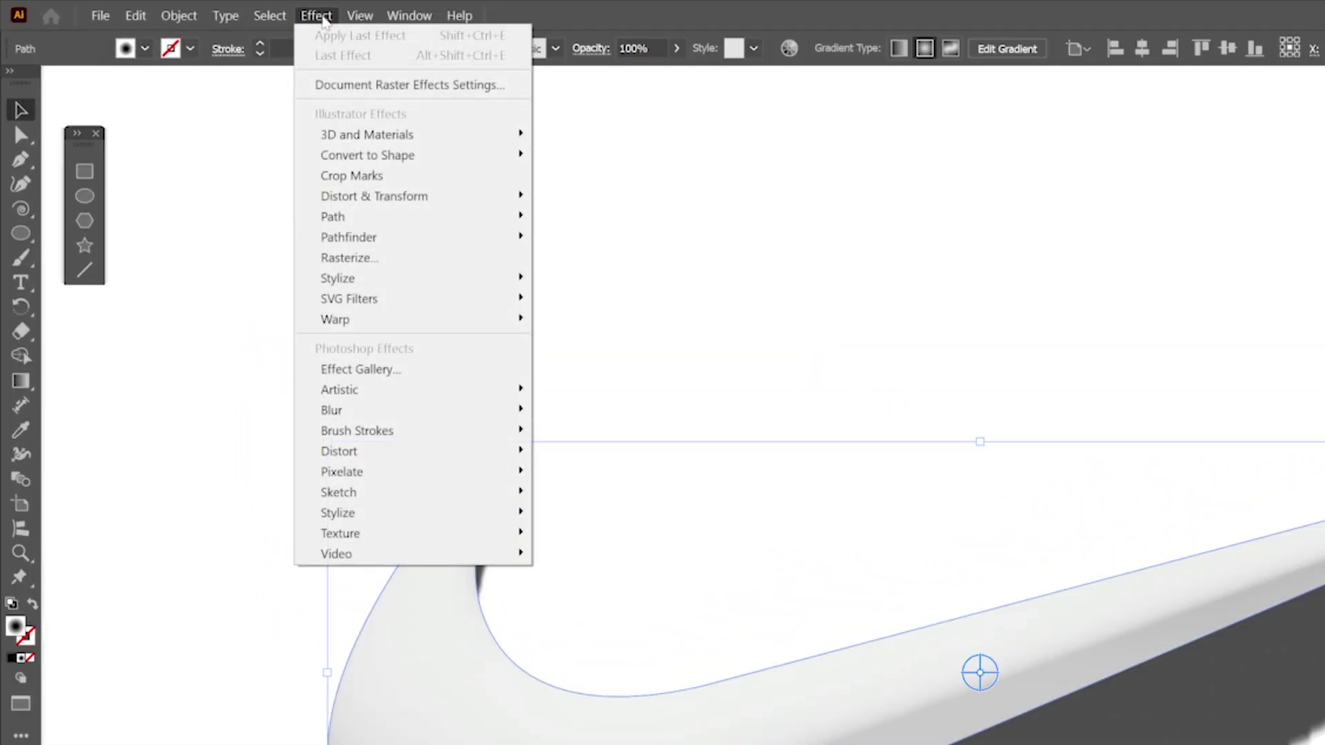
pyautogui.moveTo(343, 496)
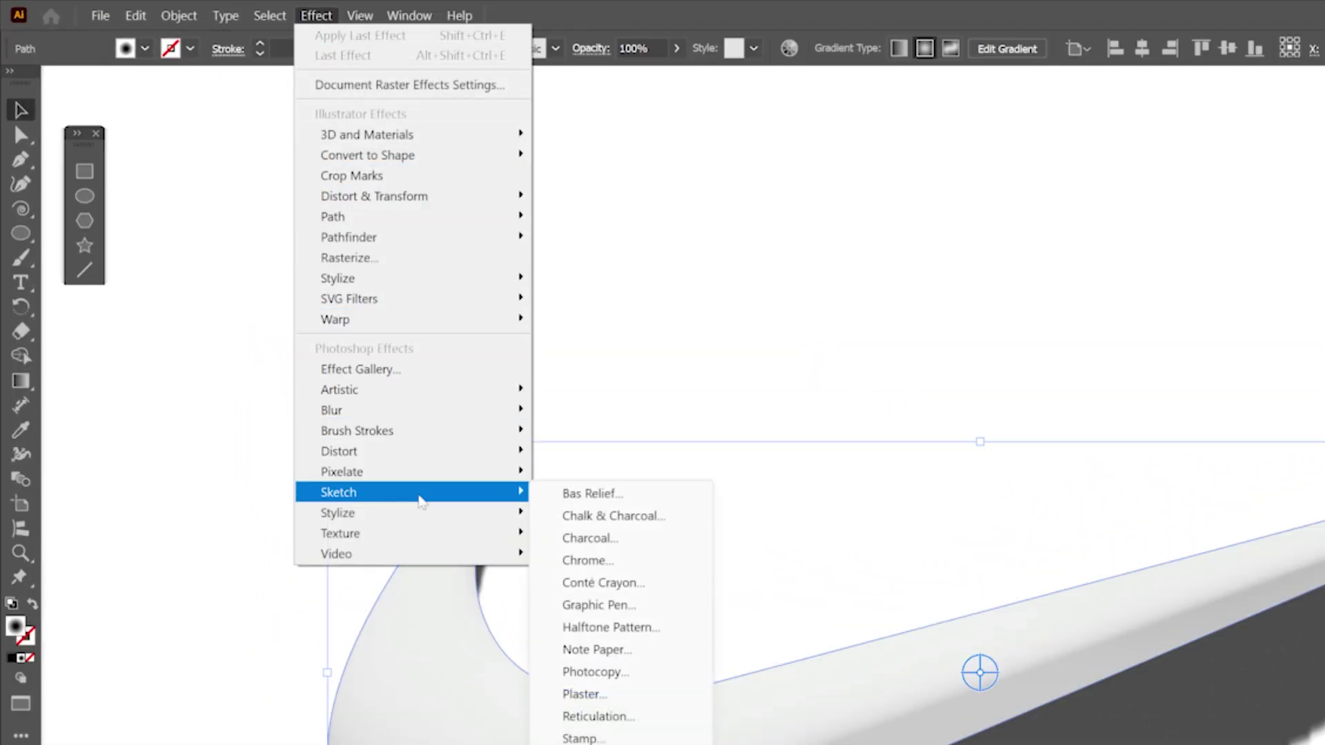
pyautogui.click(611, 562)
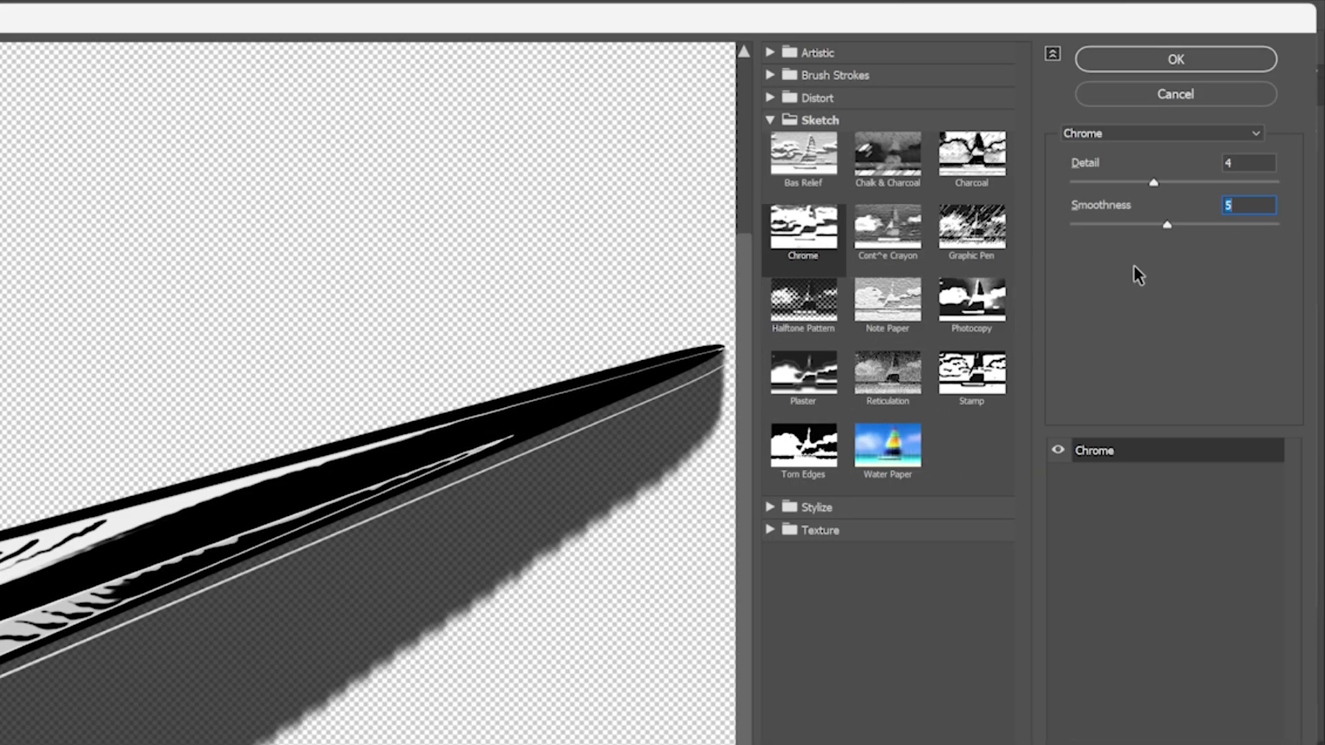
pyautogui.moveTo(1210, 225); pyautogui.dragTo(1296, 228)
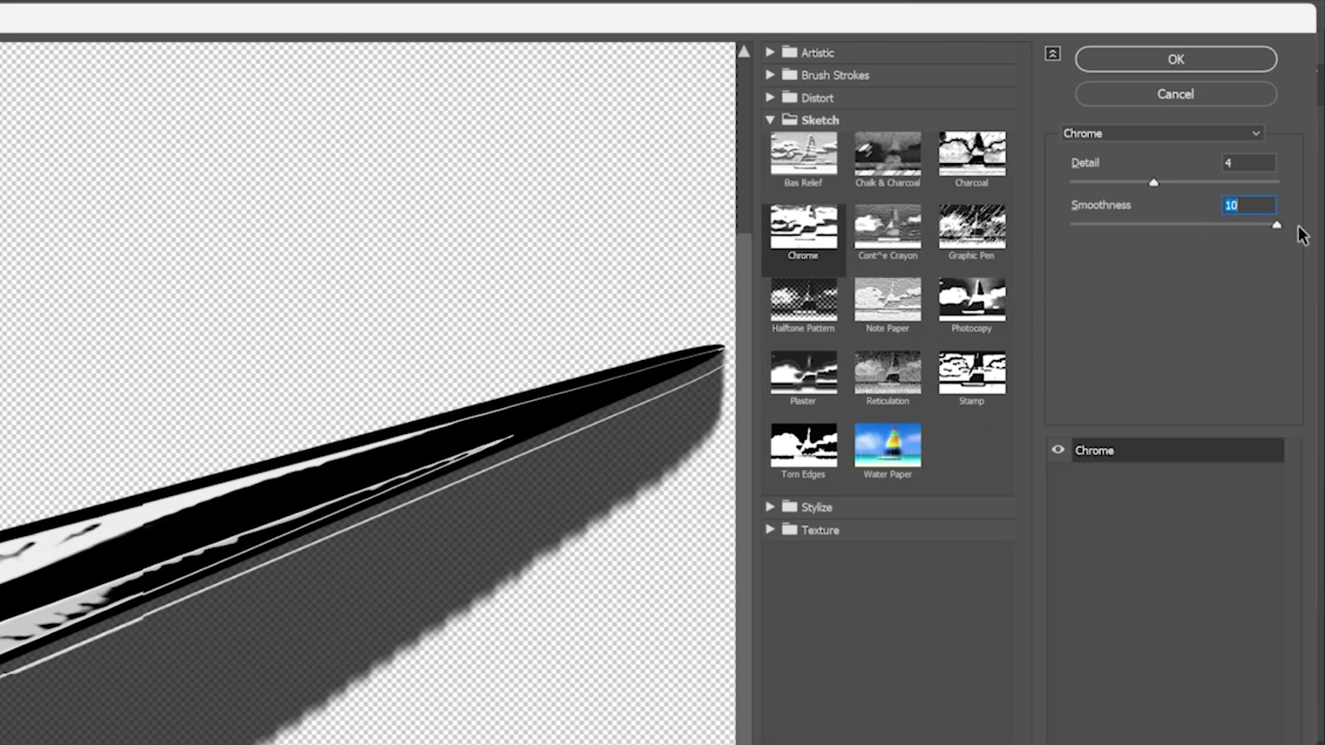
pyautogui.moveTo(1152, 180); pyautogui.dragTo(1233, 184)
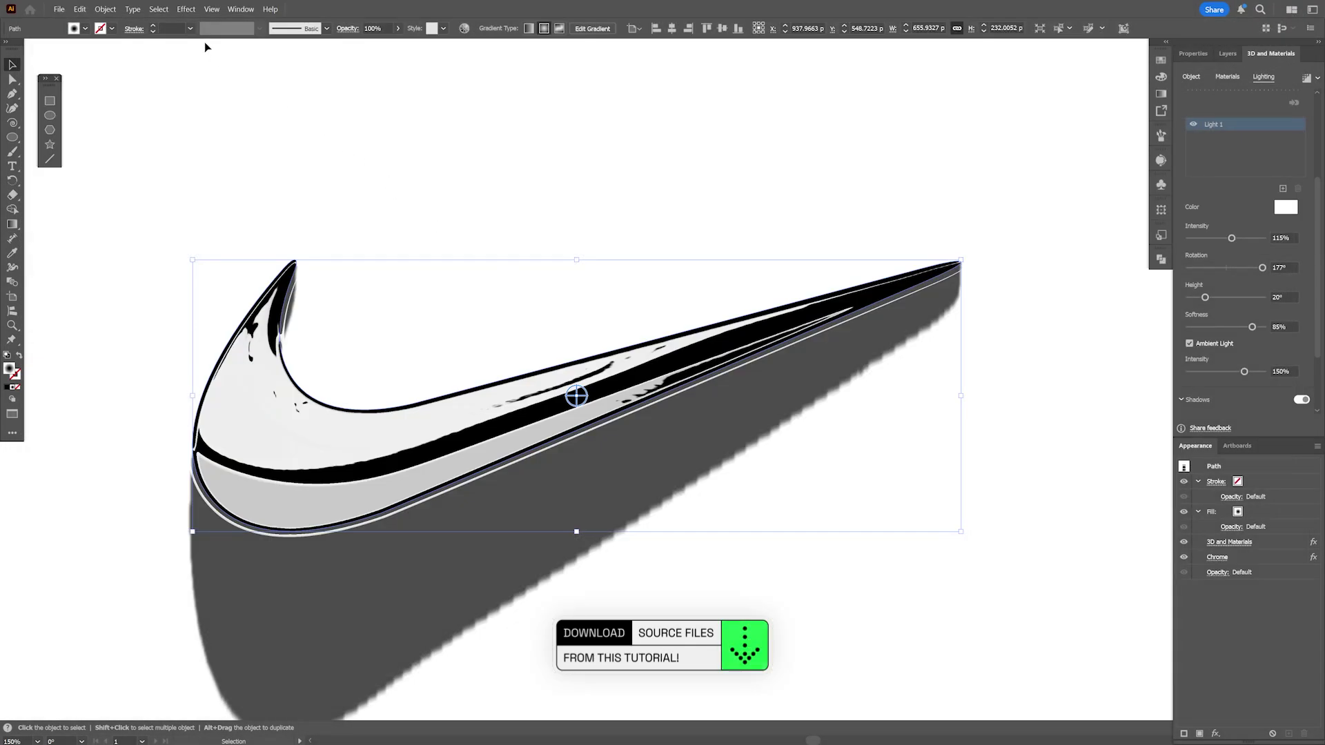
# - Apply a Regular Grain texture with intensity 35 and contrast 50
pyautogui.click(185, 9)
pyautogui.moveTo(399, 534)
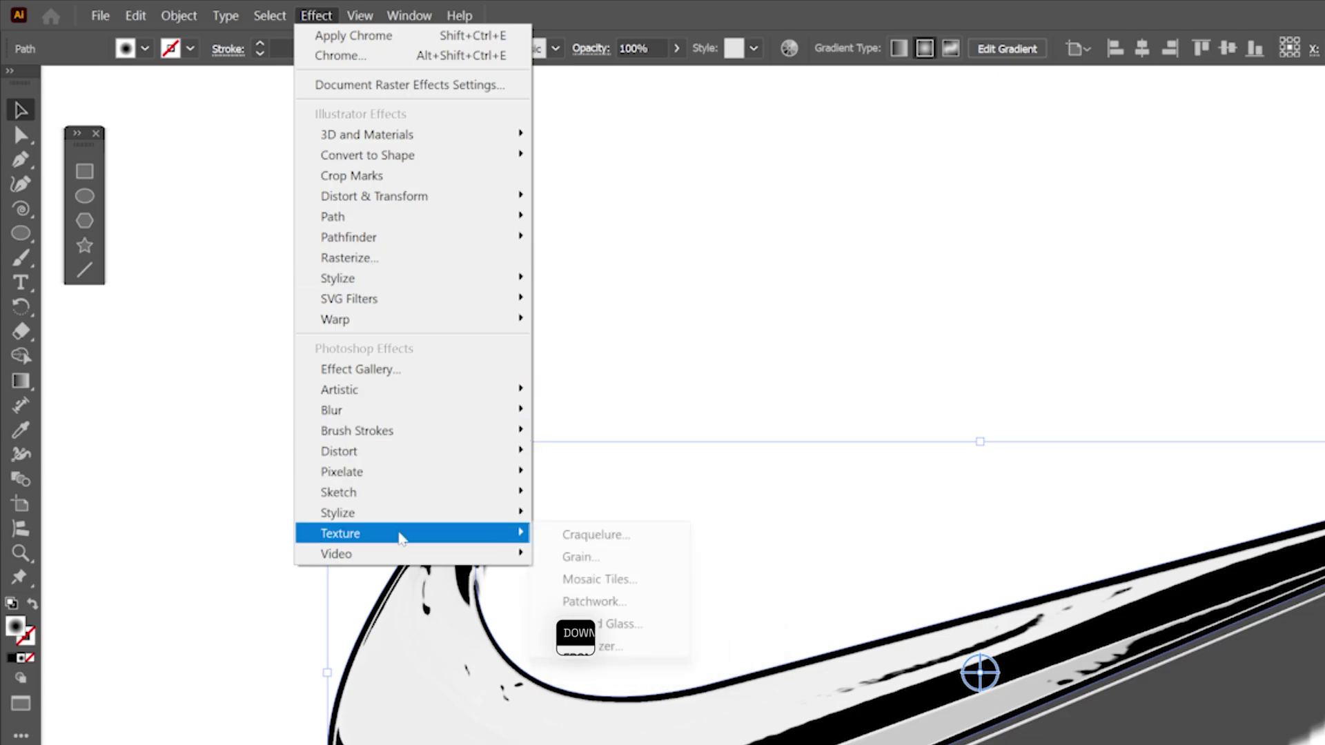
pyautogui.click(606, 561)
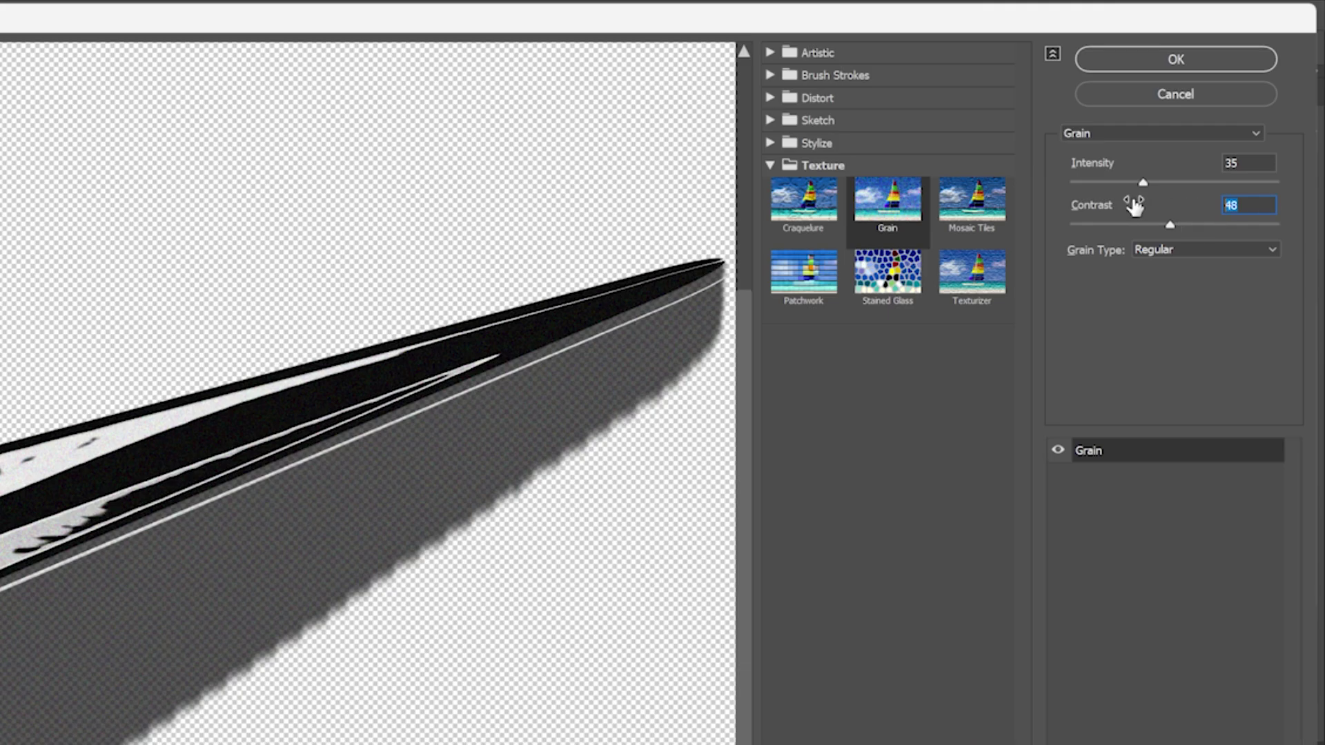
pyautogui.moveTo(1133, 204); pyautogui.dragTo(1136, 205)
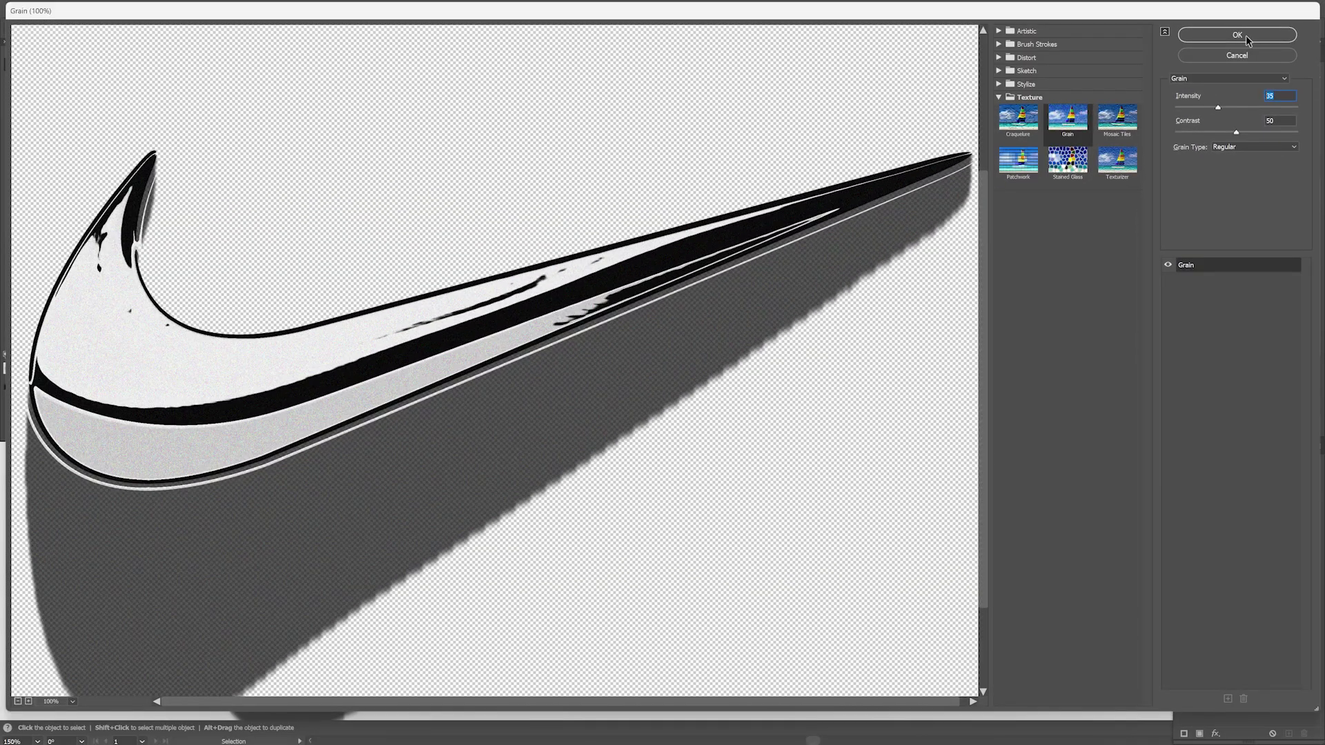
pyautogui.click(1248, 40)
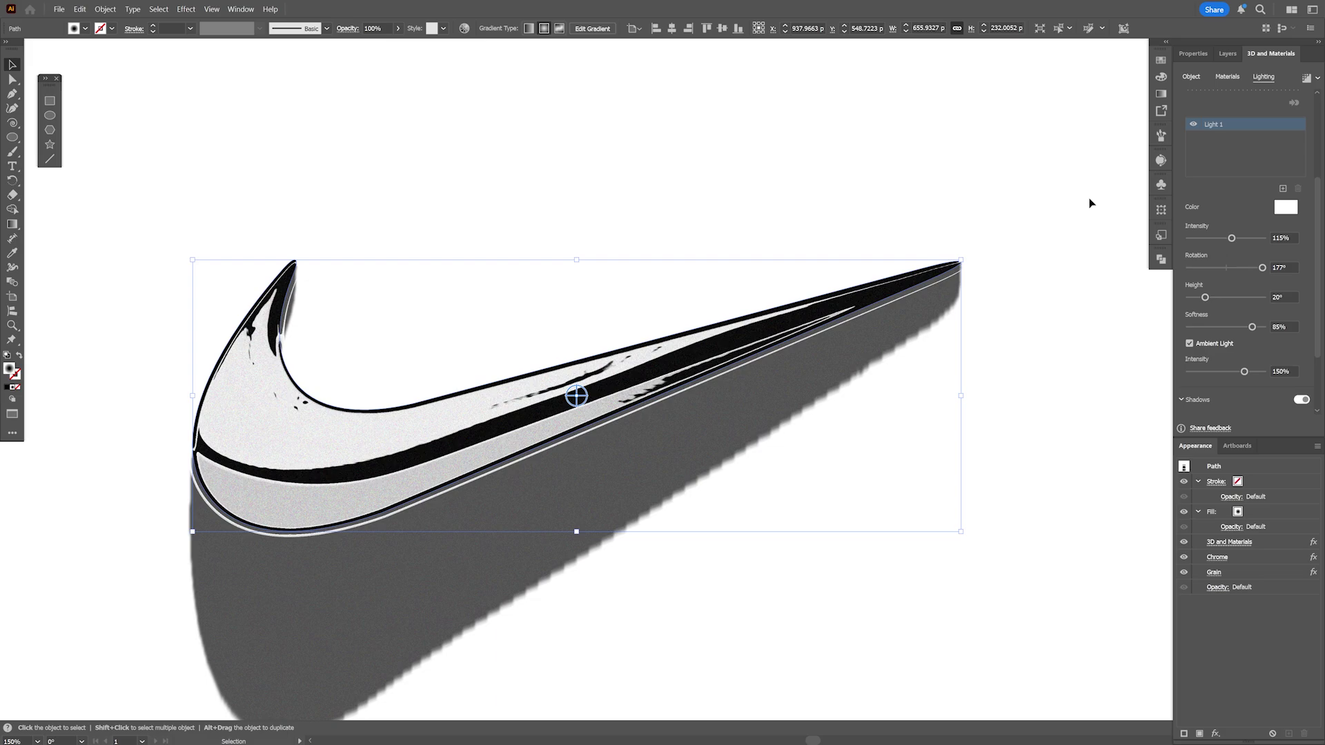
# - Move the gradient highlights and set the light to 132° rotation and 43° height
pyautogui.press('g')
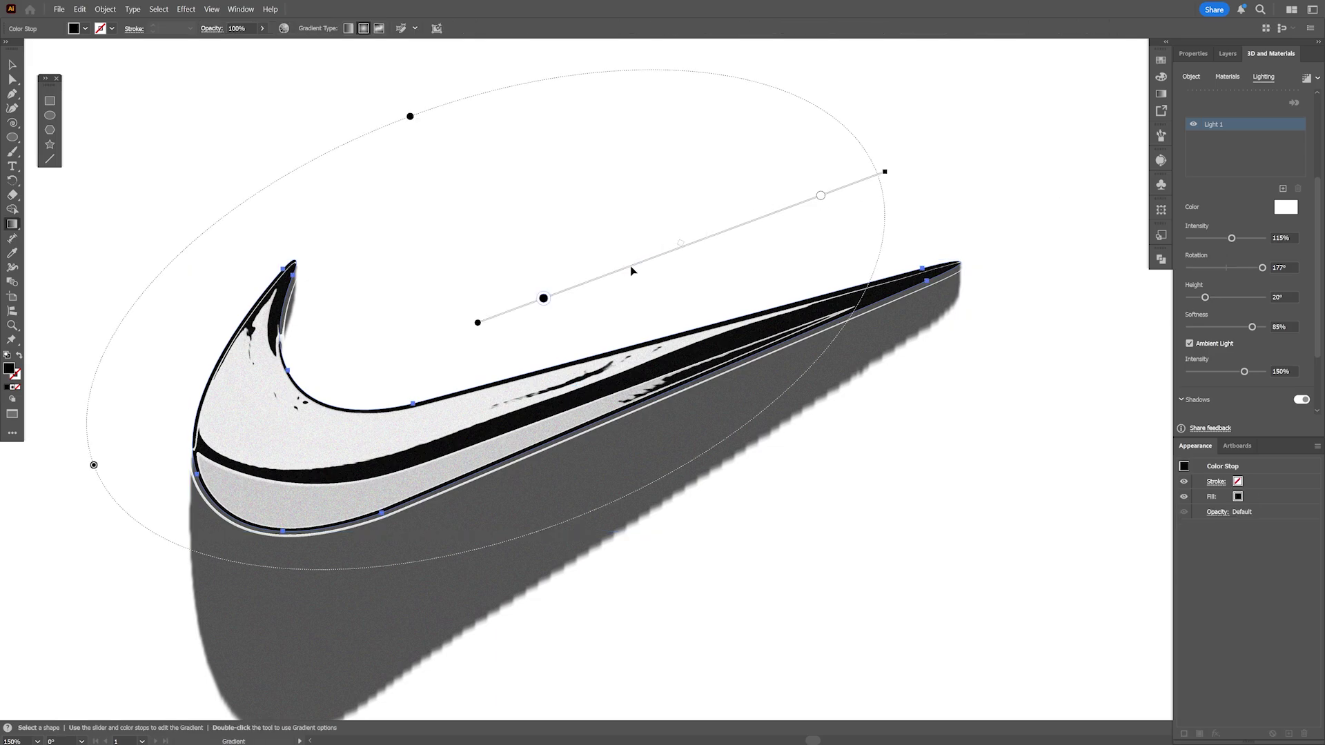
pyautogui.moveTo(631, 270)
pyautogui.mouseDown()
pyautogui.moveTo(458, 435)
pyautogui.moveTo(751, 349)
pyautogui.mouseUp()
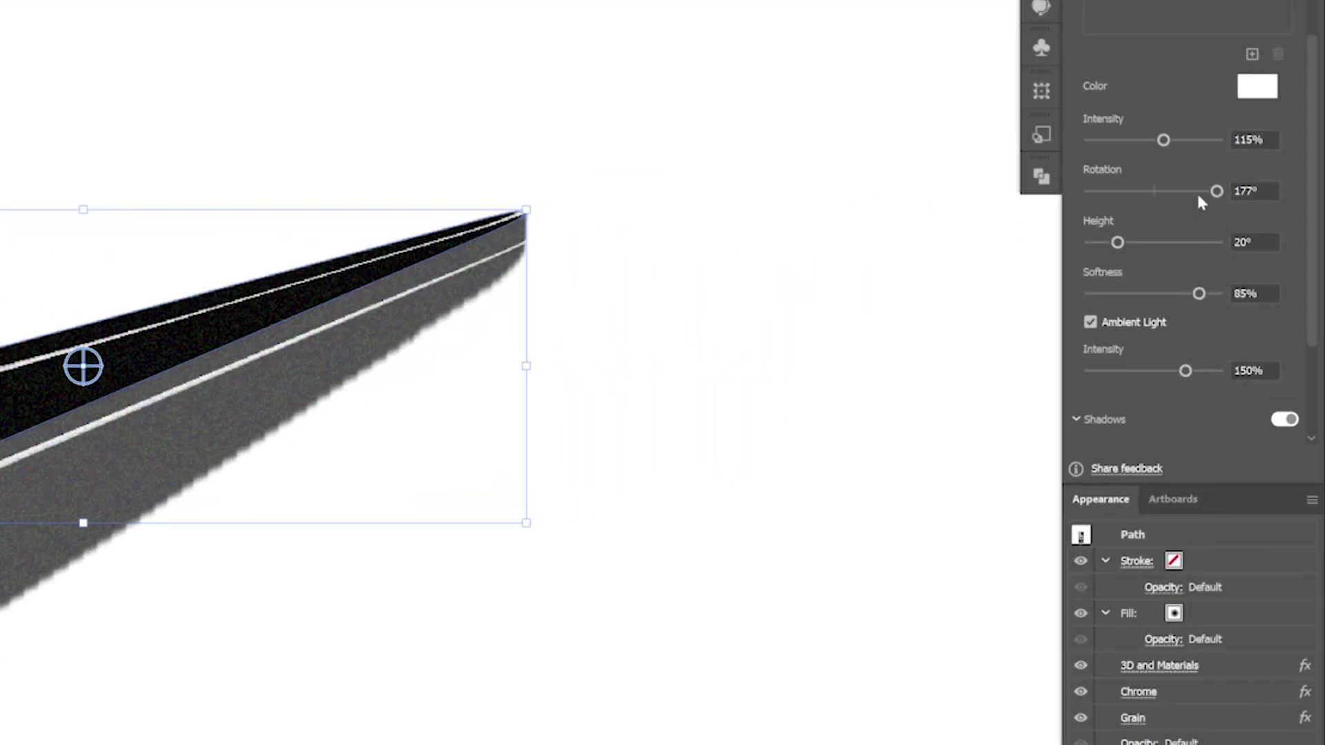
pyautogui.moveTo(1263, 268); pyautogui.dragTo(1258, 270)
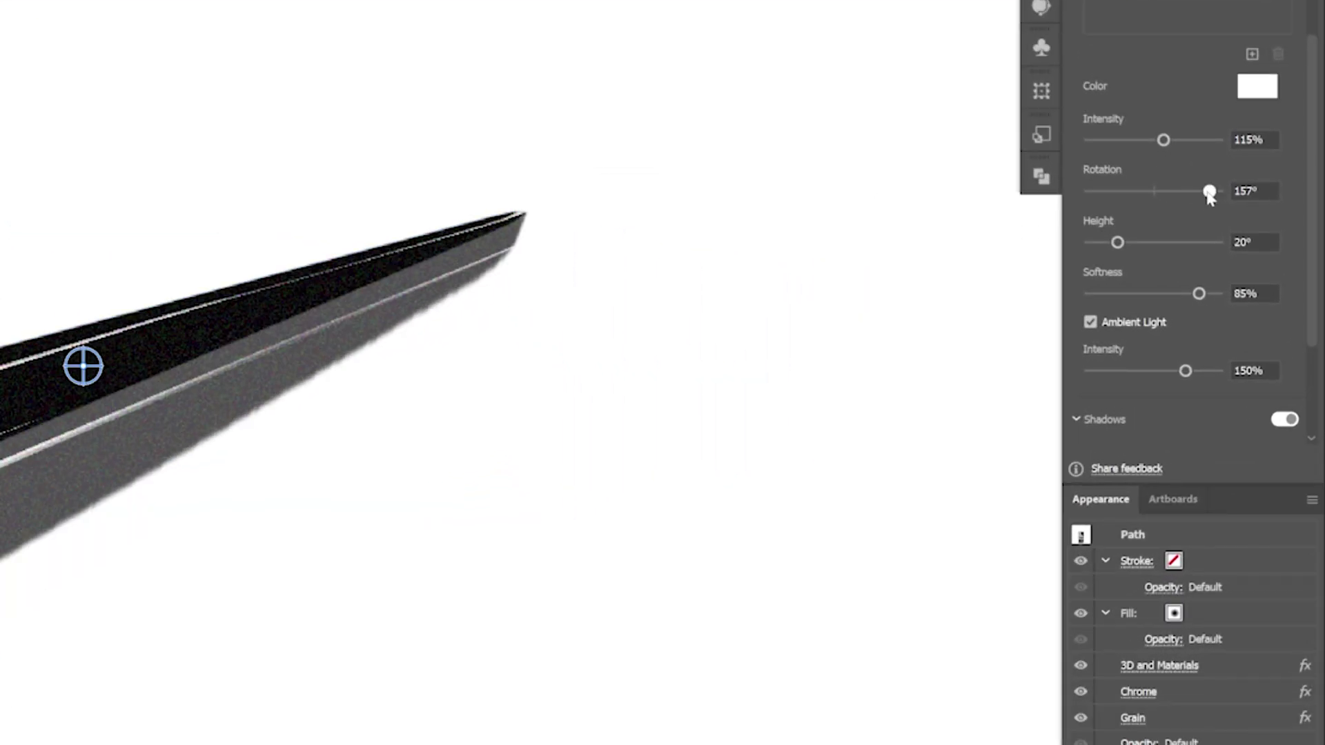
pyautogui.moveTo(1208, 194); pyautogui.dragTo(1201, 196)
pyautogui.moveTo(1118, 242); pyautogui.dragTo(1151, 245)
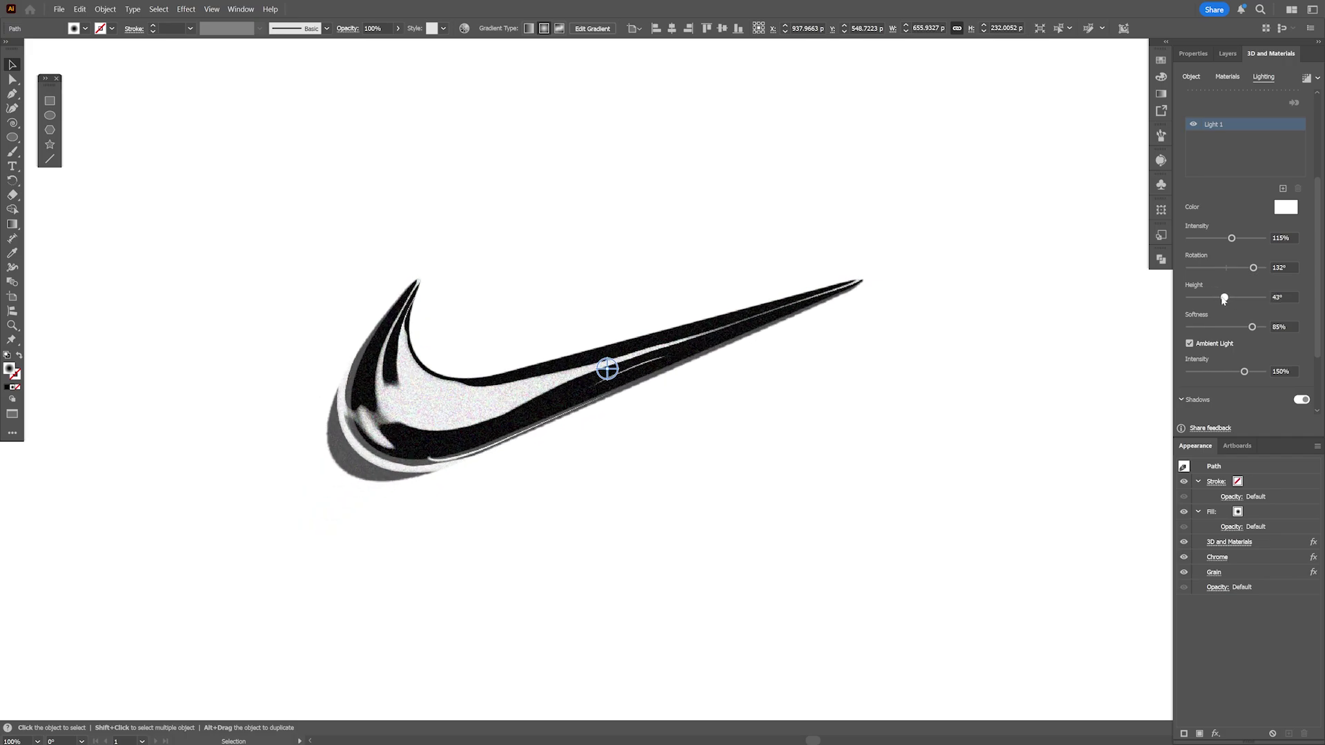
# - Shift the radial gradient leftward across the swoosh, then deselect it
pyautogui.press('g')
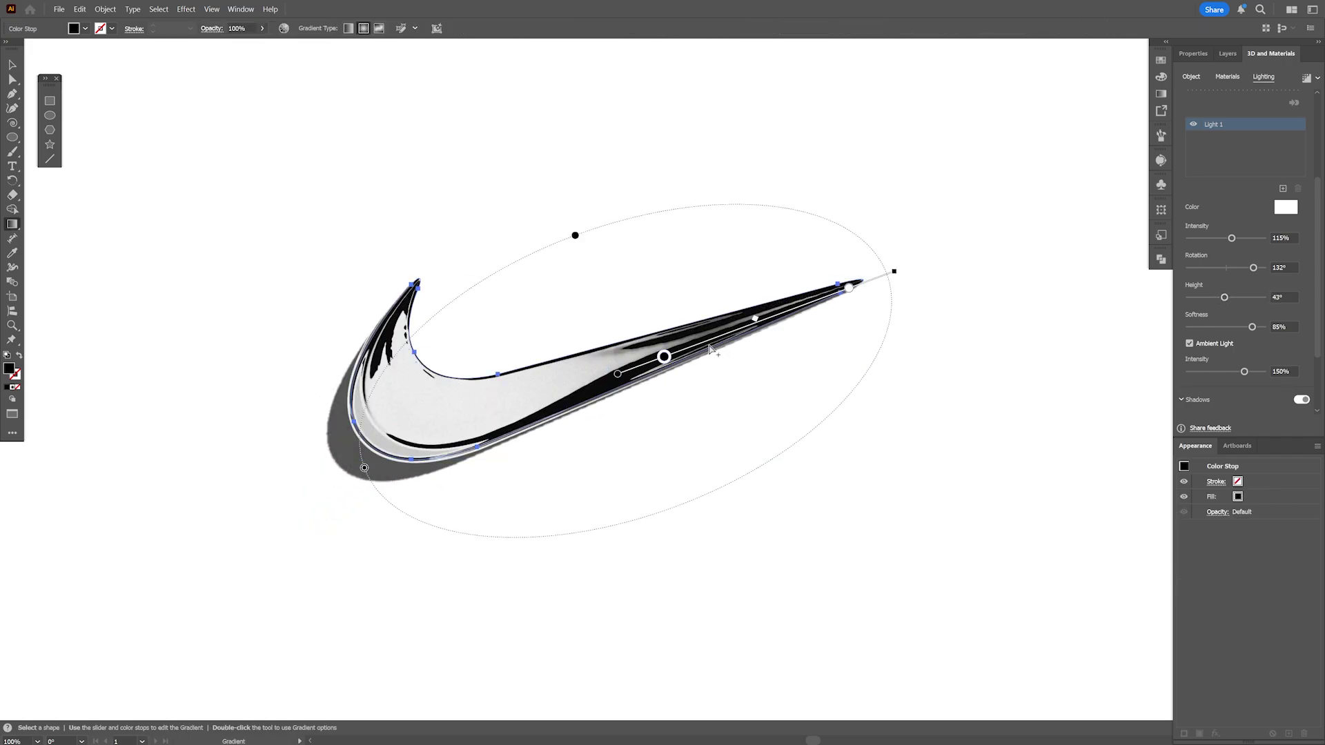
pyautogui.moveTo(709, 345); pyautogui.dragTo(547, 366)
pyautogui.press('v')
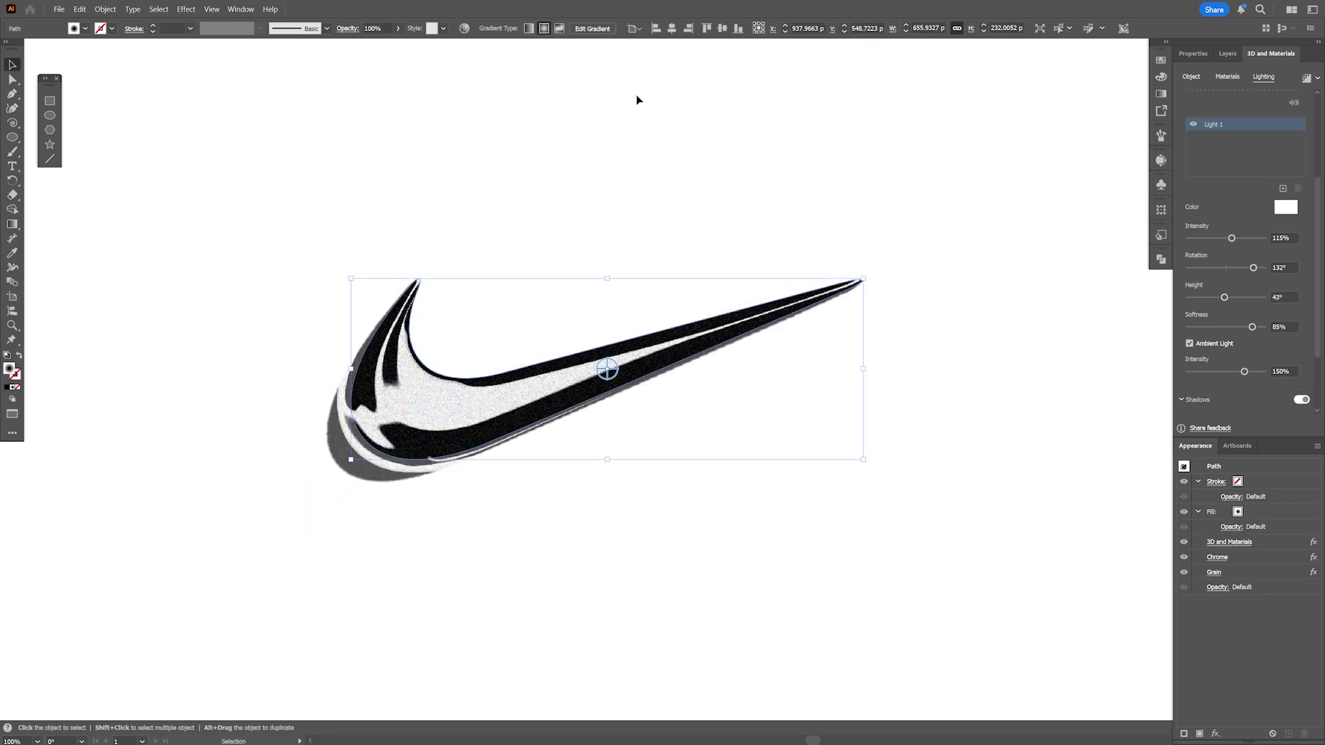
pyautogui.click(633, 118)
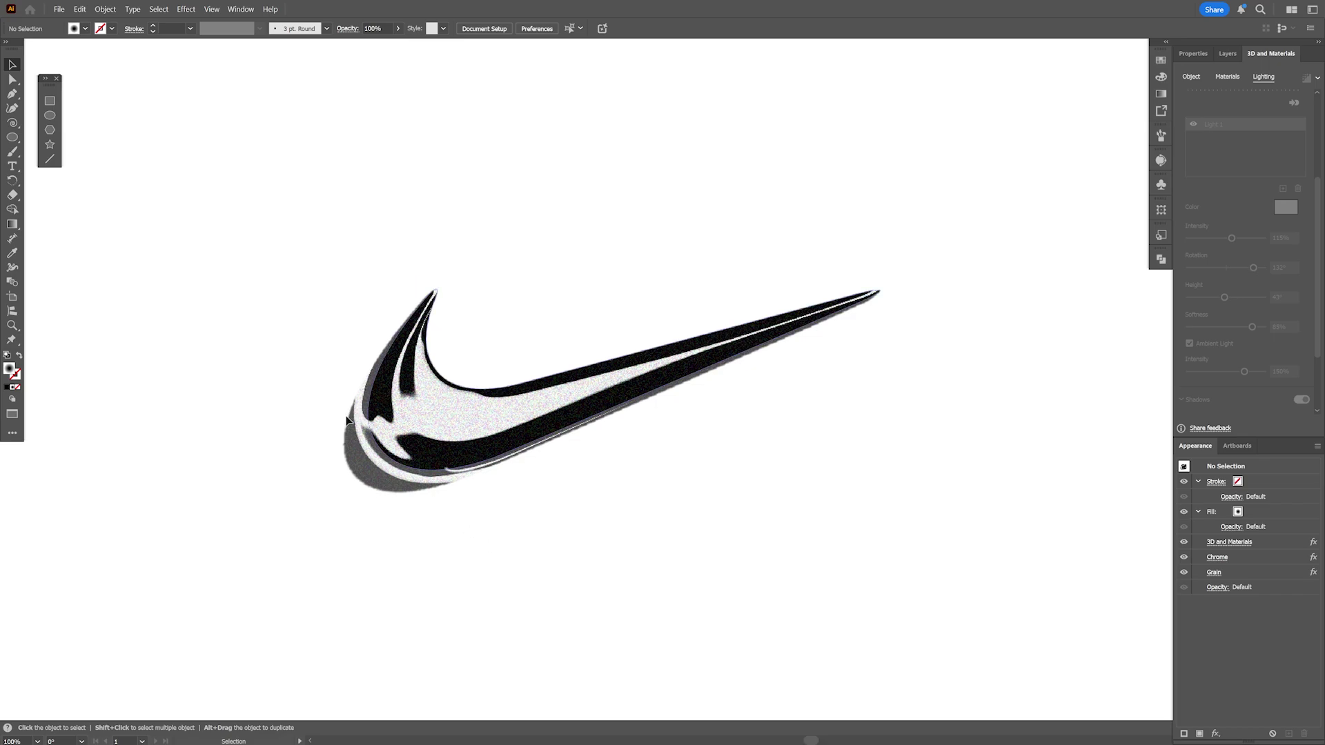
# - Copy the swoosh and paste the duplicate in front of the original
pyautogui.click(460, 428)
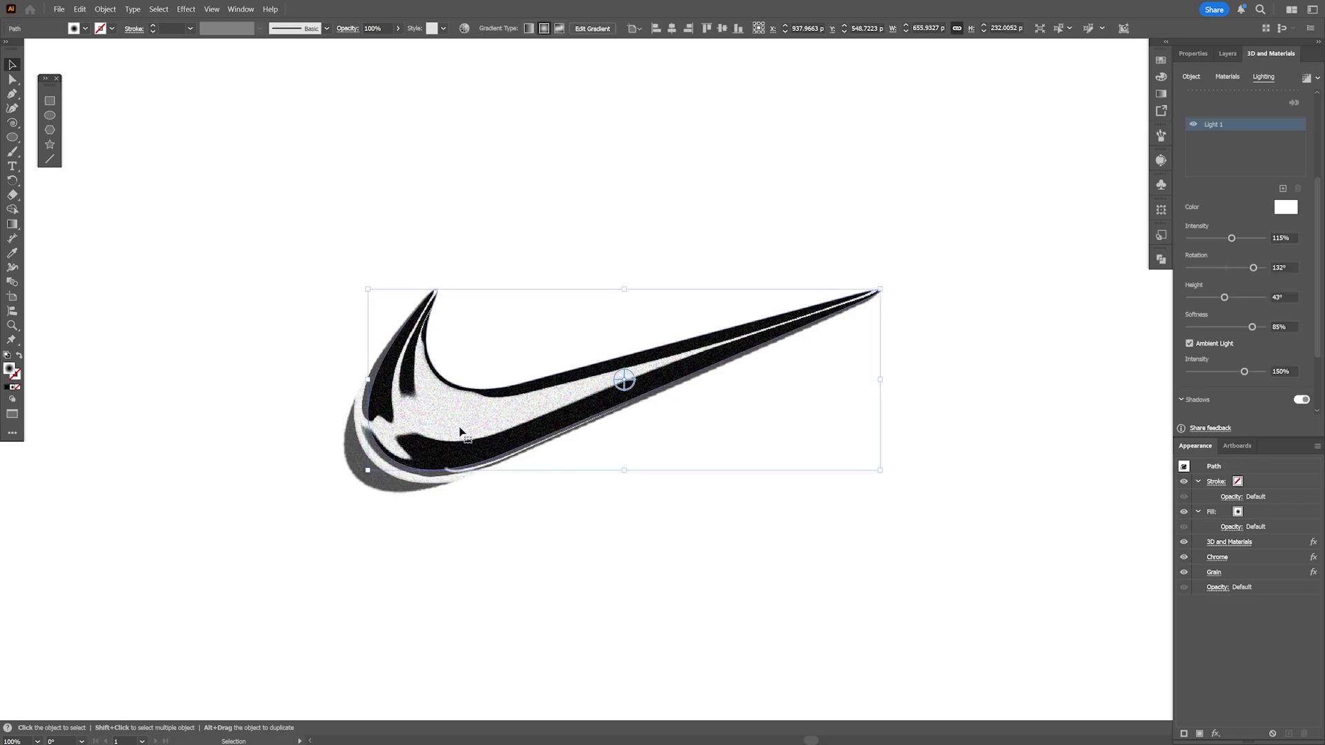
pyautogui.press('a')
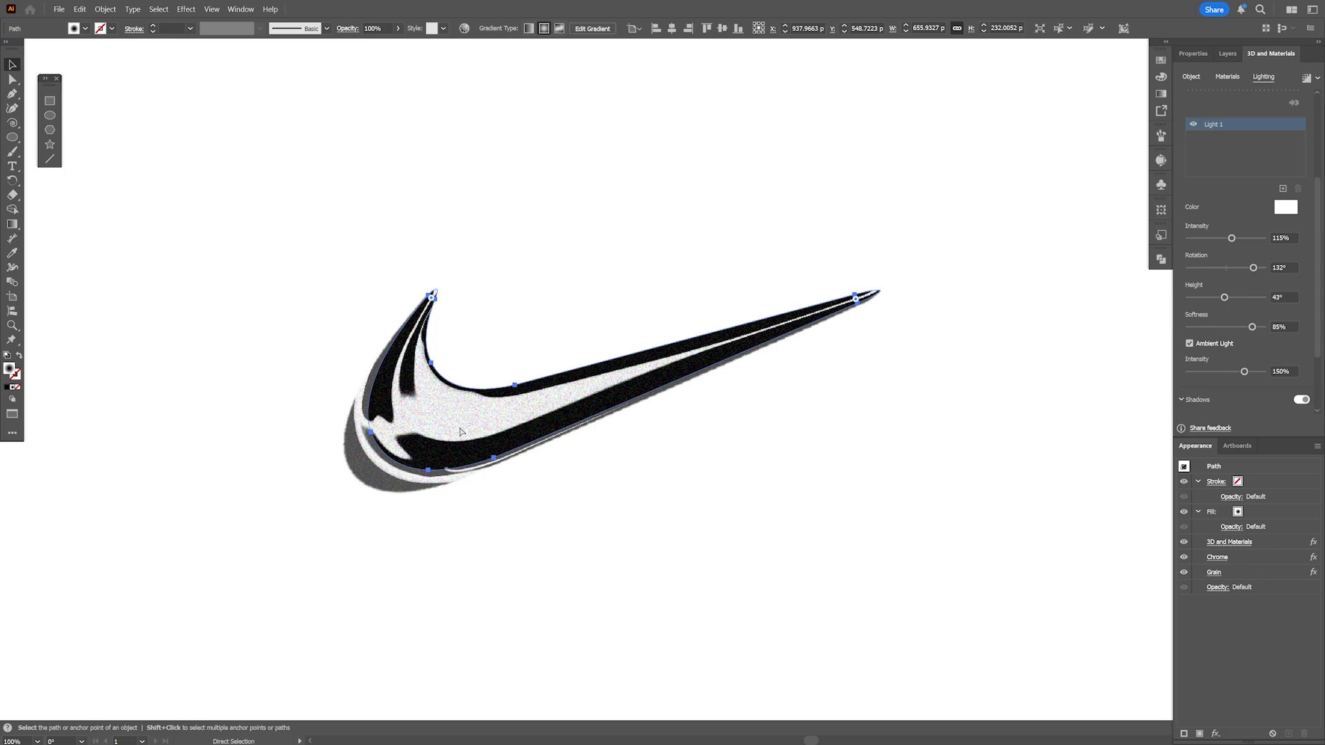
pyautogui.press('v')
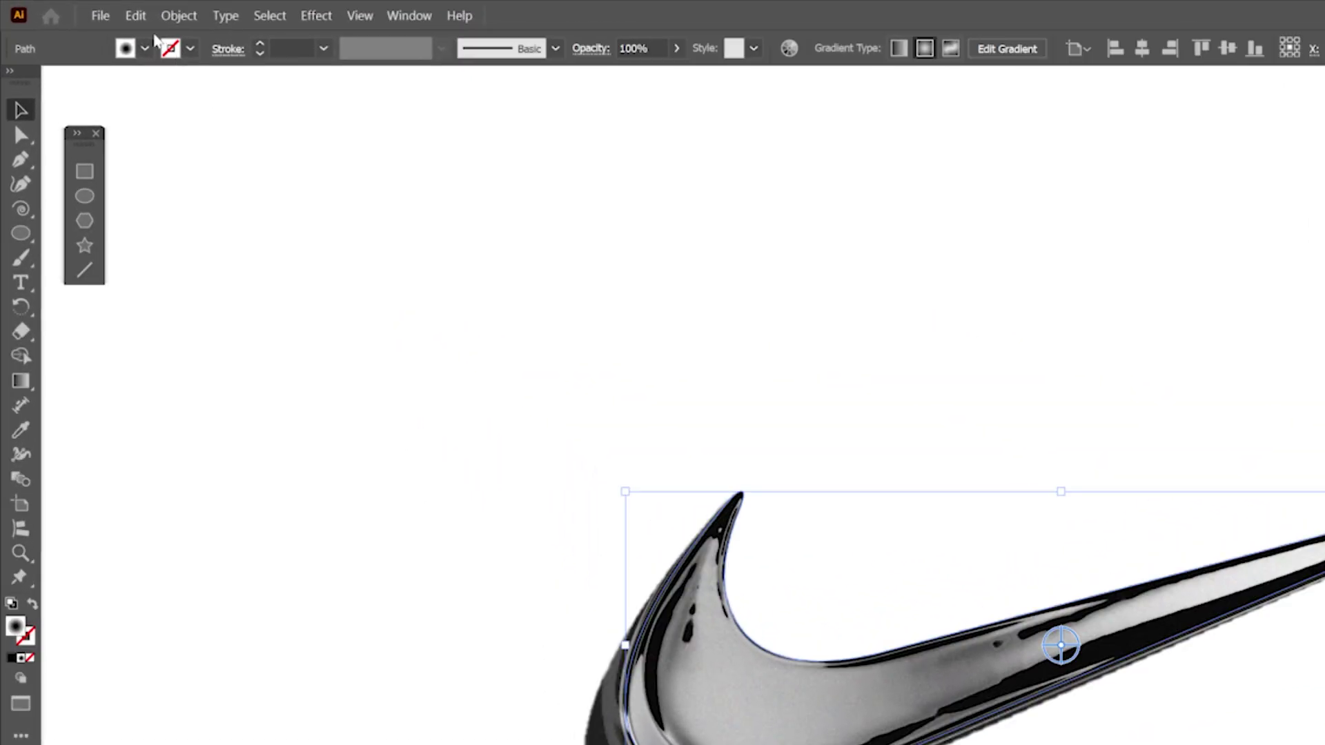
pyautogui.click(80, 10)
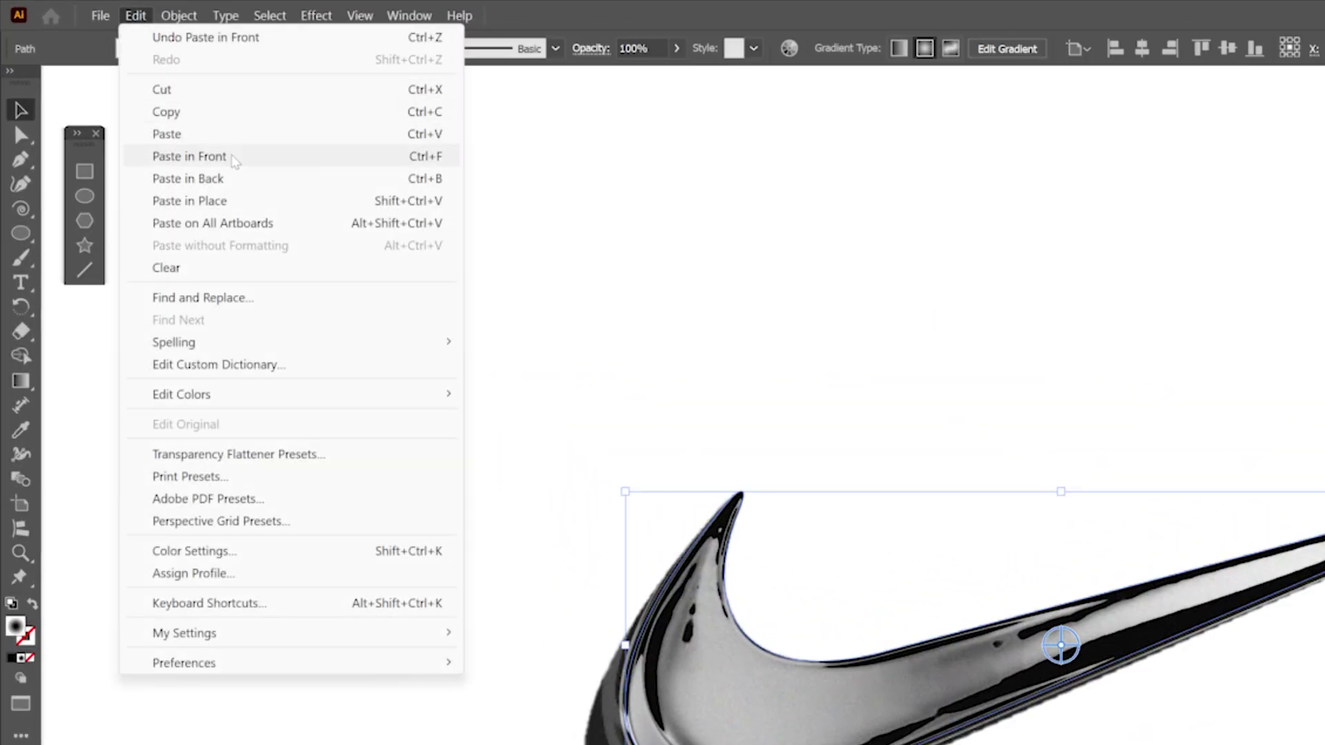
pyautogui.click(235, 160)
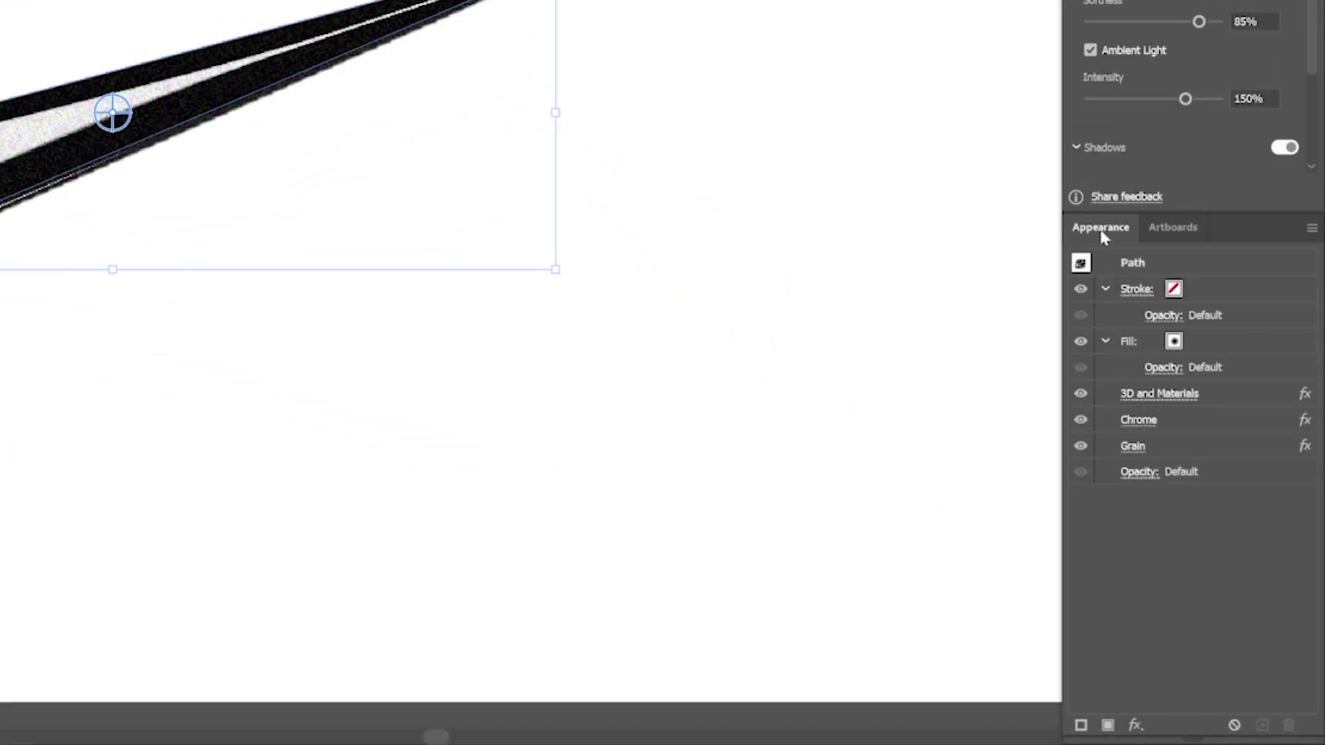
# - Delete the 3D and Materials, Chrome and Grain effects from the copy
pyautogui.click(1222, 394)
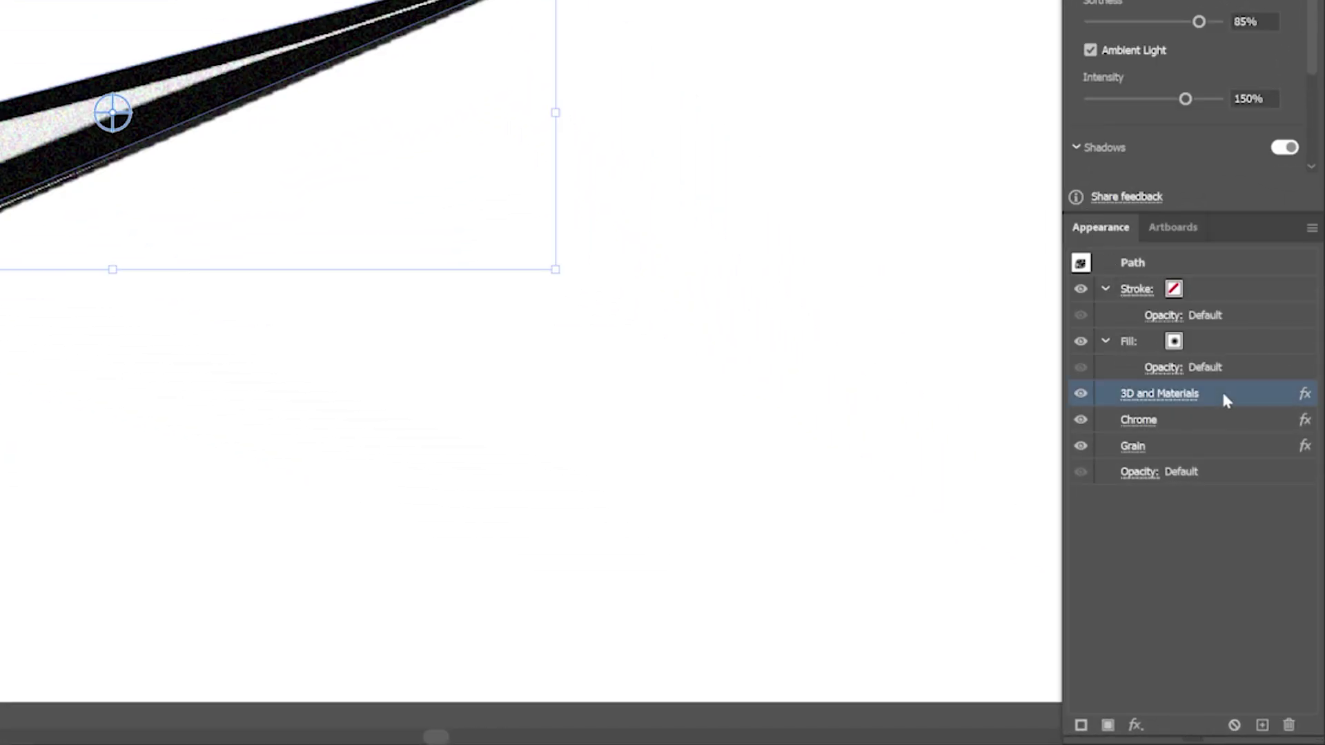
pyautogui.keyDown('shift'); pyautogui.click(1173, 445); pyautogui.keyUp('shift')
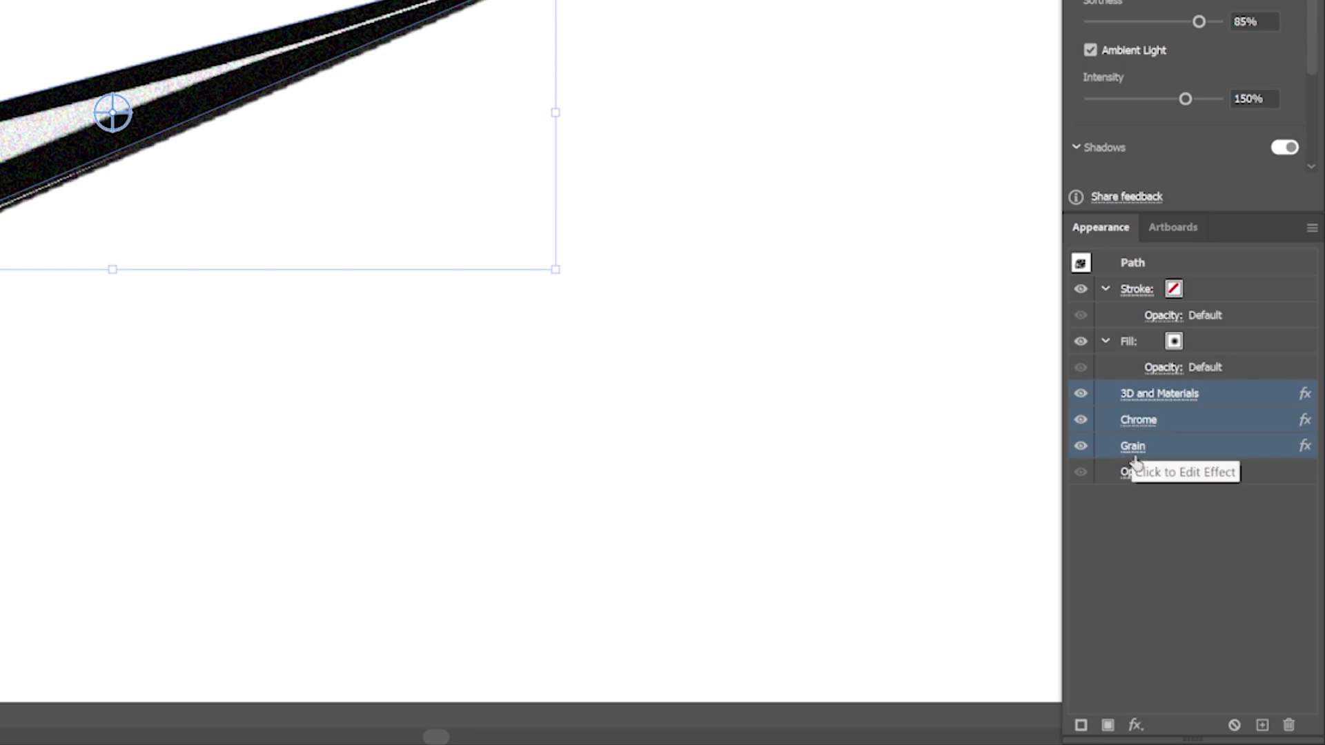
pyautogui.click(1290, 724)
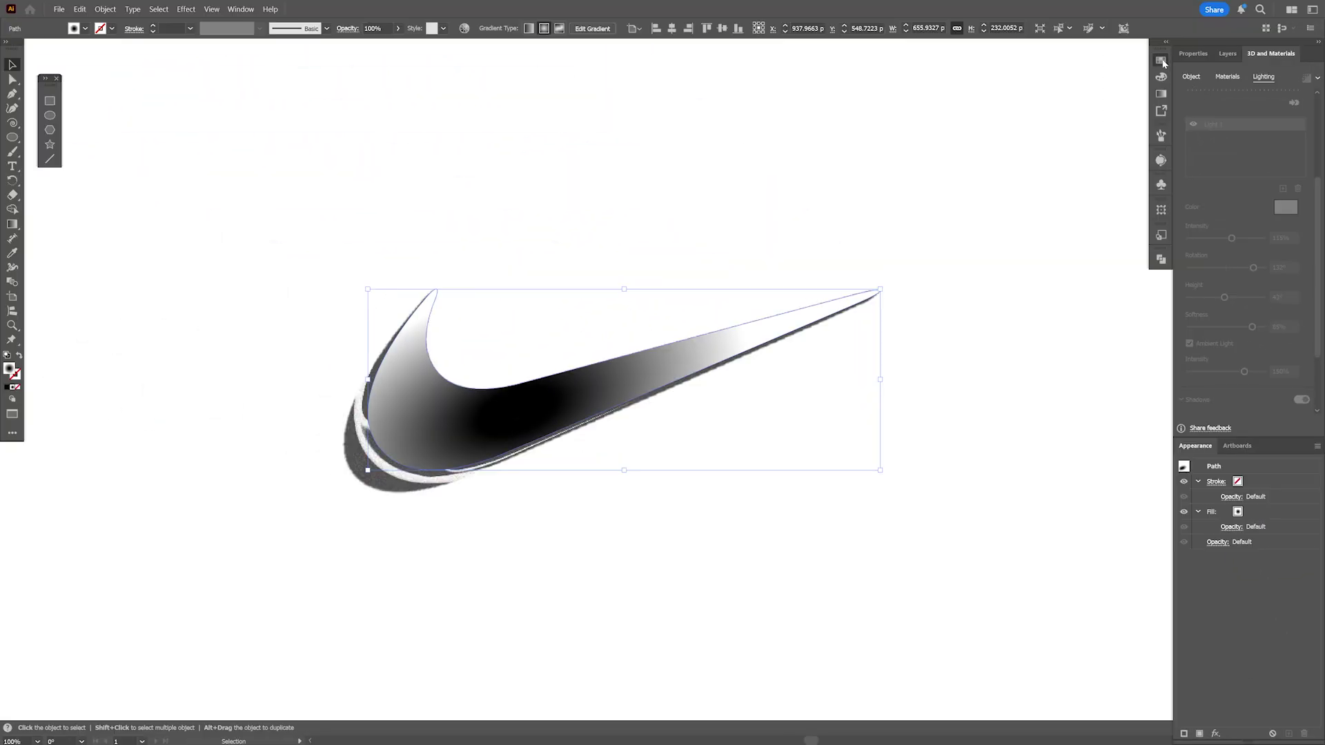
pyautogui.click(1162, 60)
# - Fill the copy orange and draw a light gray rectangle covering the whole swoosh
pyautogui.click(1120, 94)
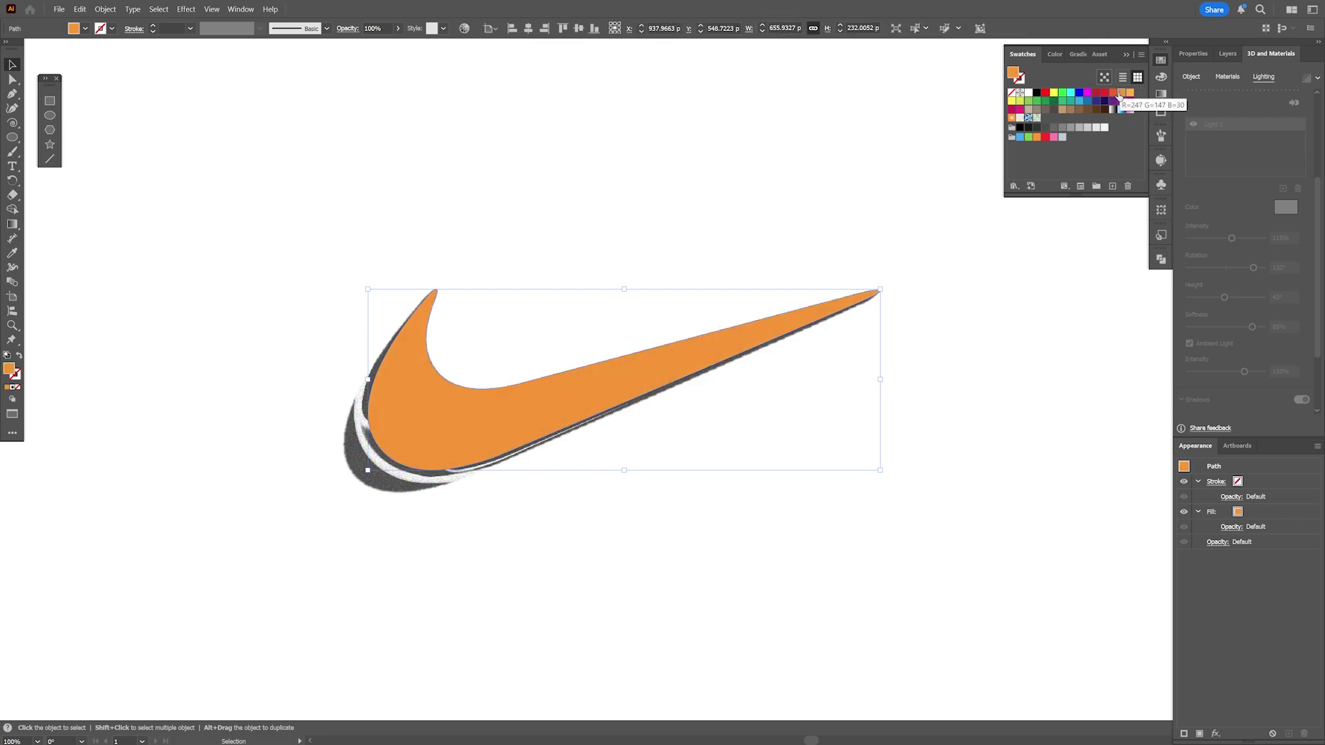
pyautogui.click(51, 102)
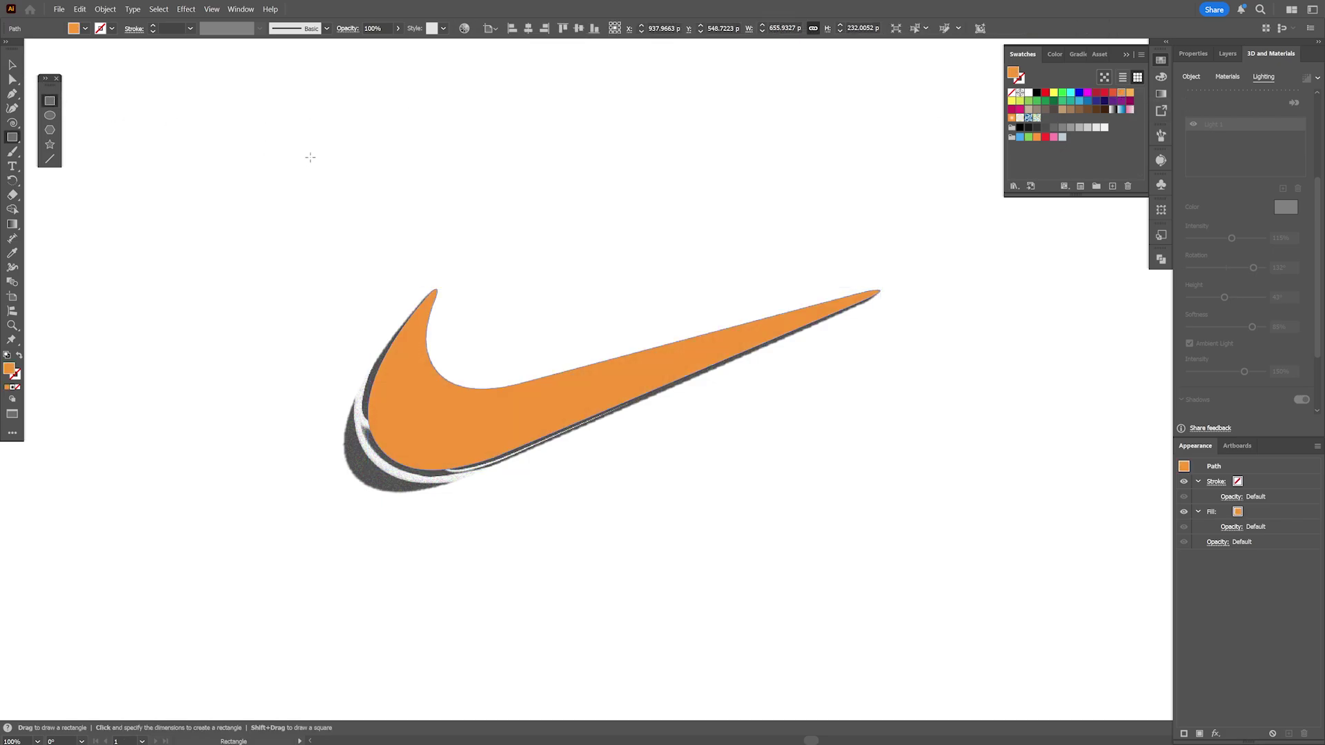
pyautogui.moveTo(250, 100); pyautogui.dragTo(973, 594)
pyautogui.press('v')
pyautogui.click(1088, 127)
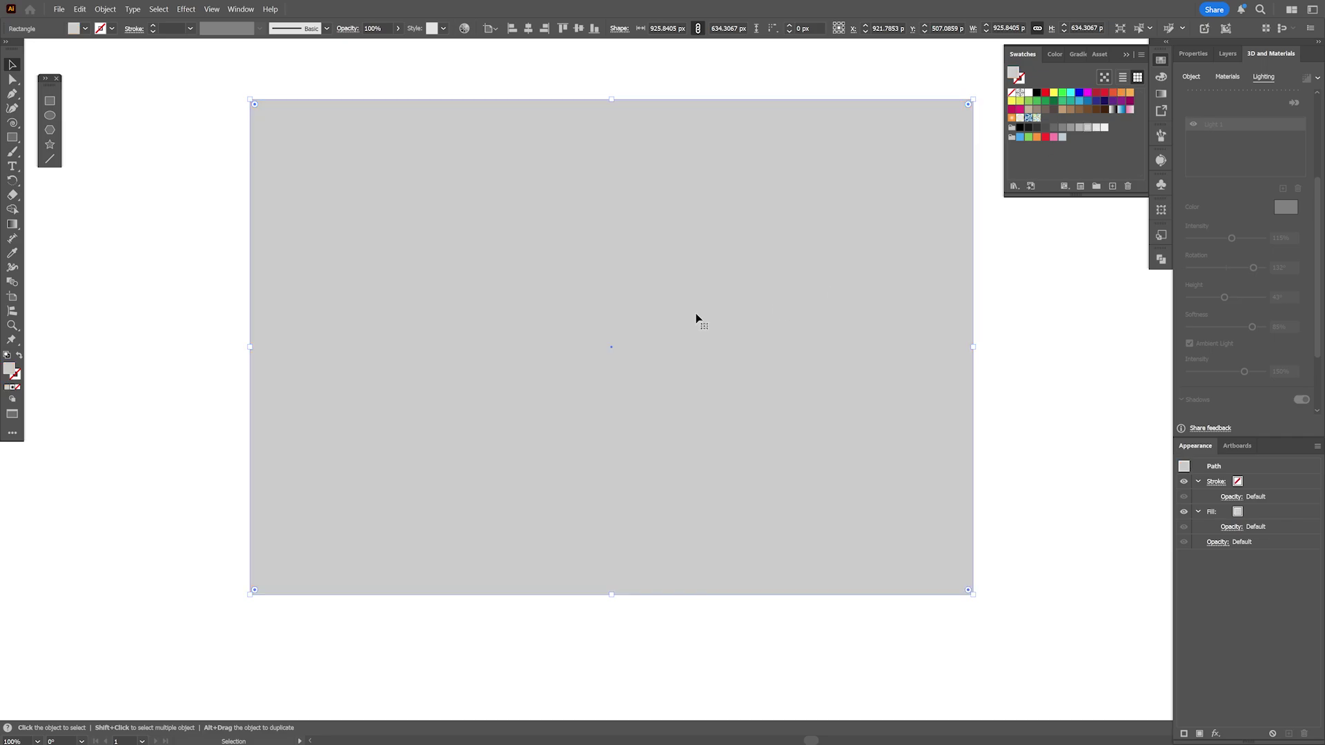
# - Send the gray rectangle to the back behind the swoosh
pyautogui.rightClick(594, 255)
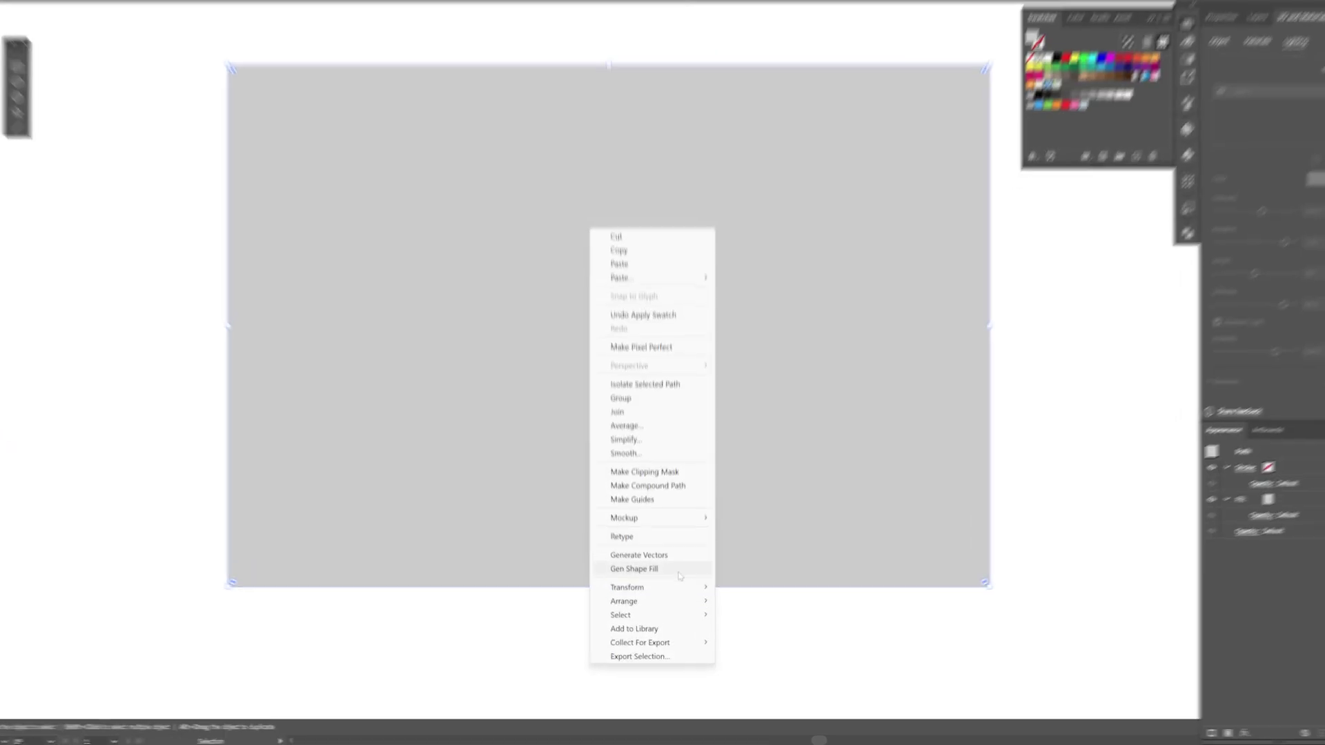
pyautogui.moveTo(672, 612)
pyautogui.click(847, 582)
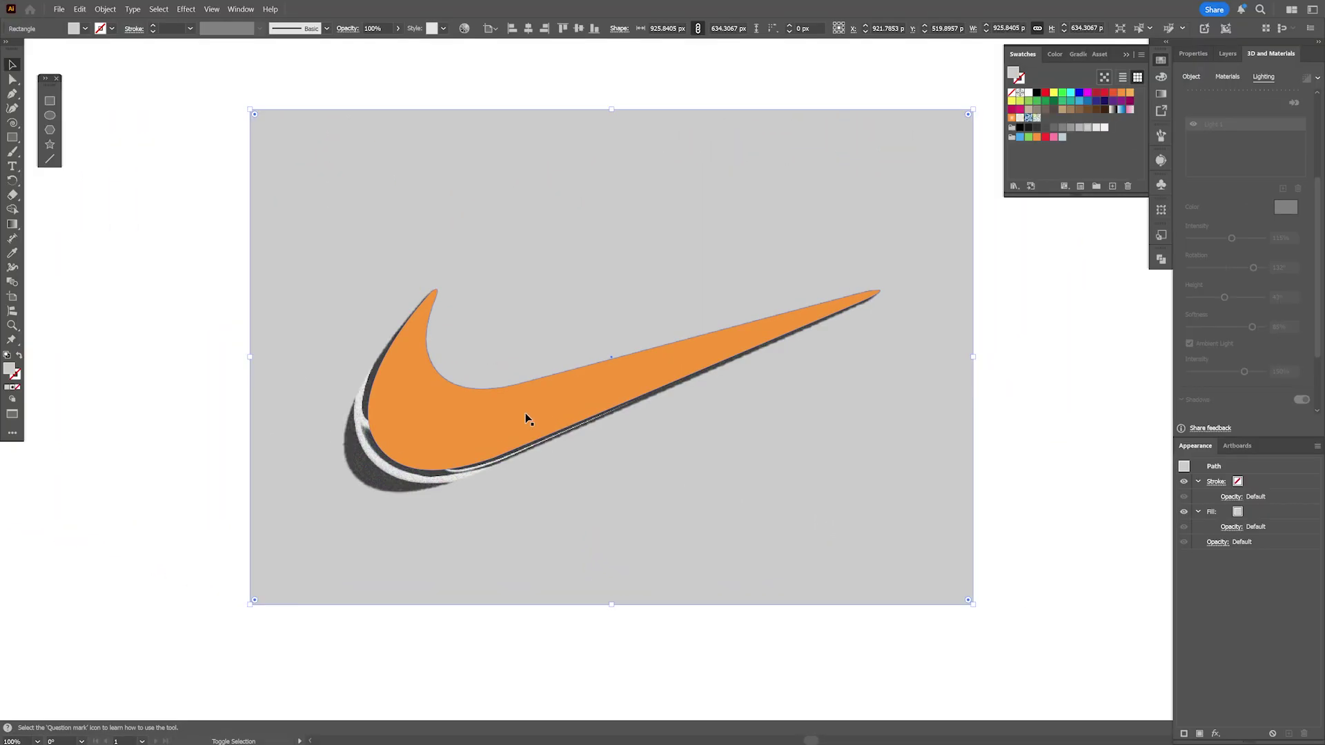
# - Select the rectangle and orange copy and apply Pathfinder Minus Front
pyautogui.keyDown('shift'); pyautogui.click(525, 414); pyautogui.keyUp('shift')
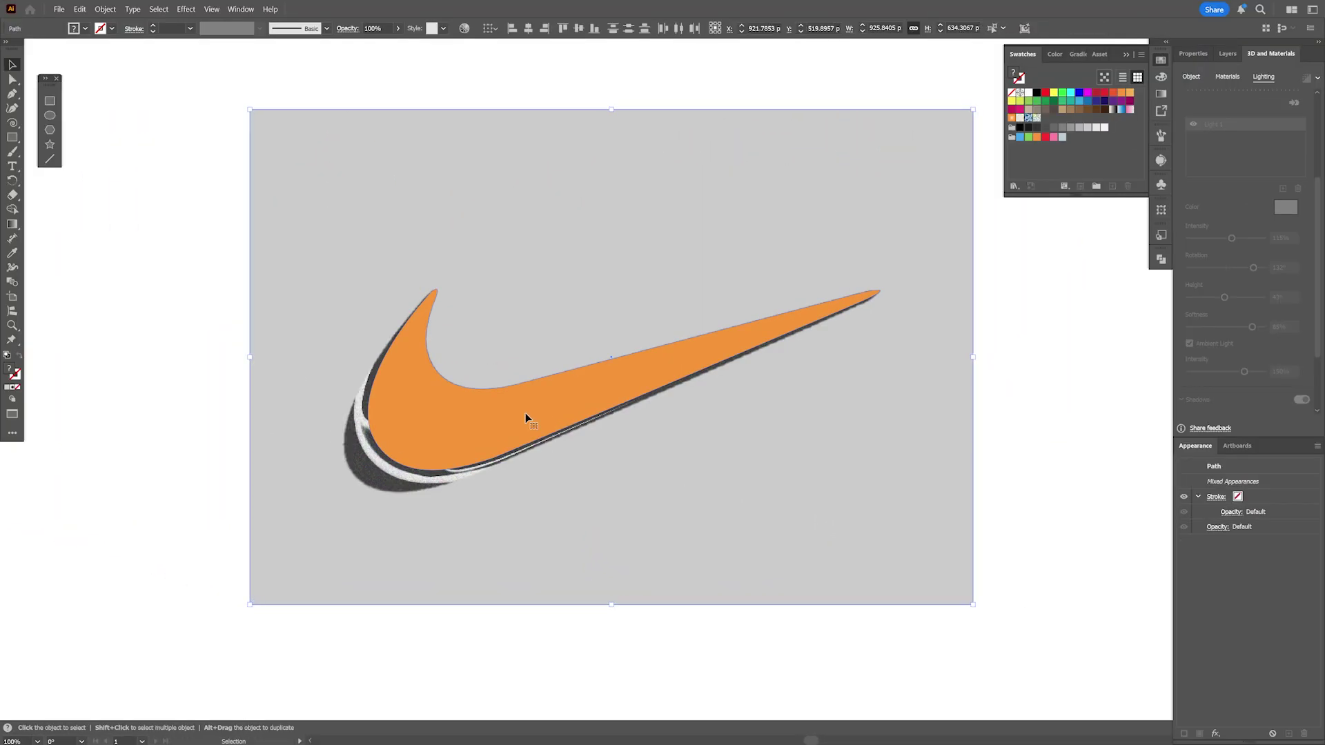
pyautogui.click(1195, 56)
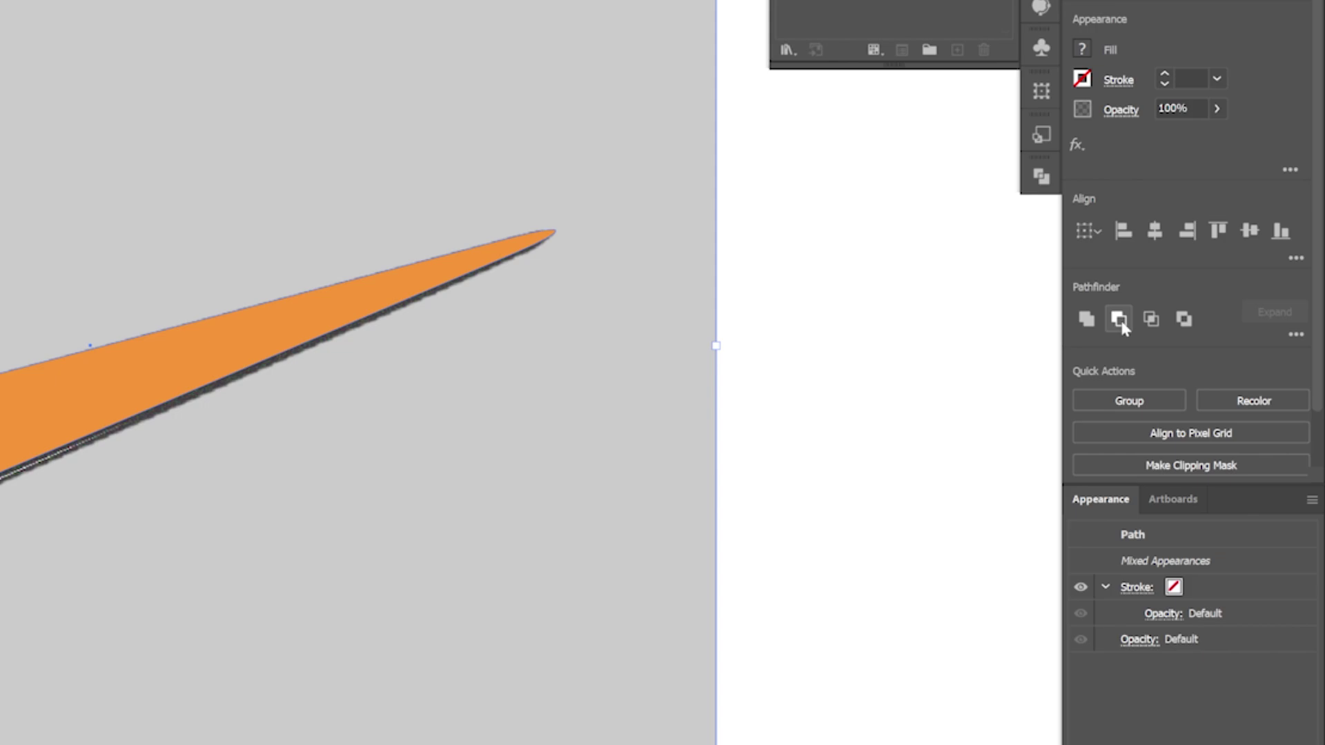
pyautogui.click(1120, 320)
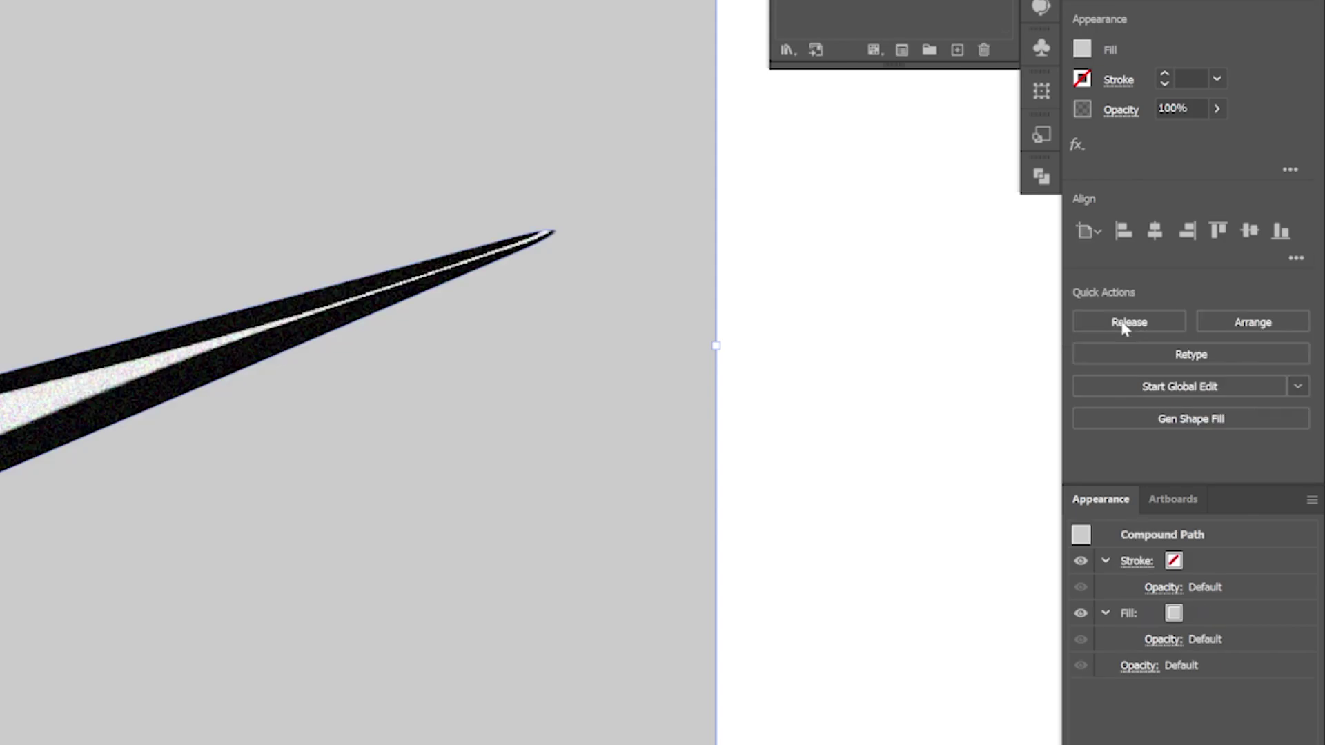
pyautogui.click(836, 366)
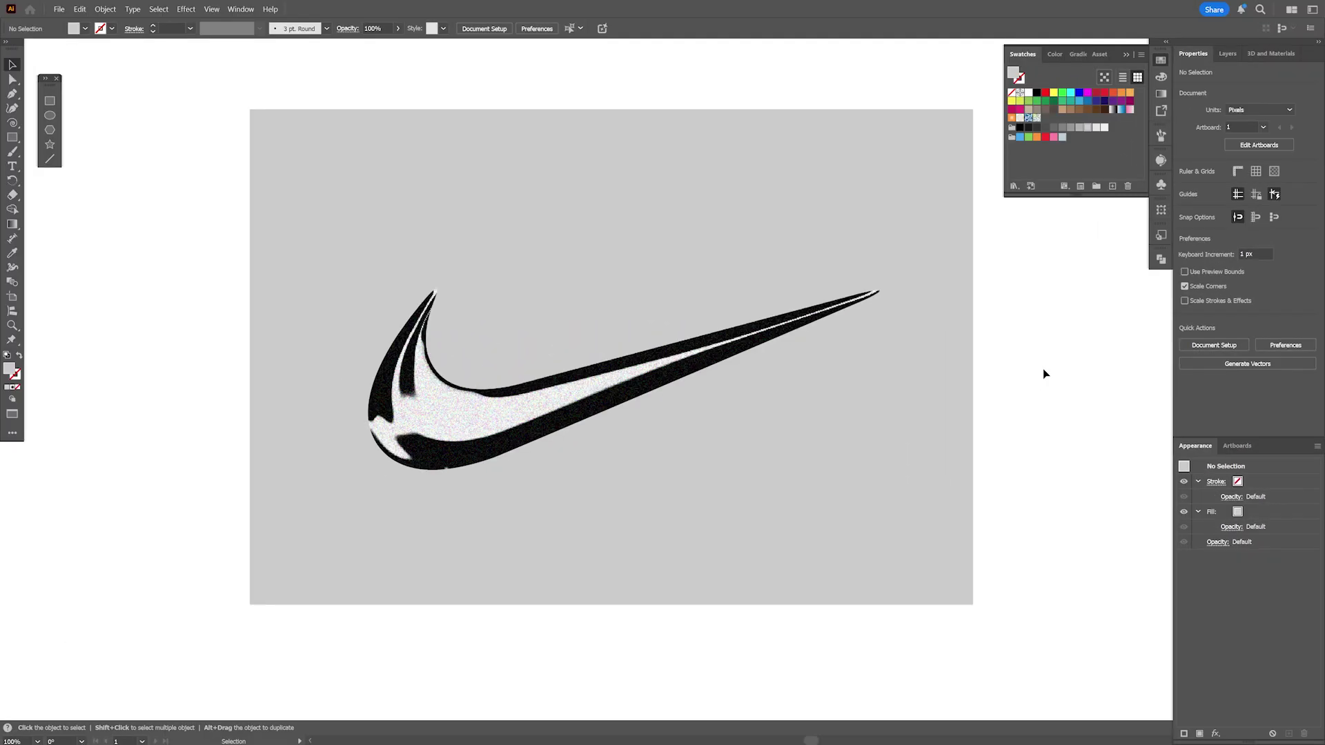
# - Rotate the chrome swoosh's 3D light to about -19°, shifting highlights onto its lower curve and edges
pyautogui.click(503, 436)
pyautogui.click(1253, 55)
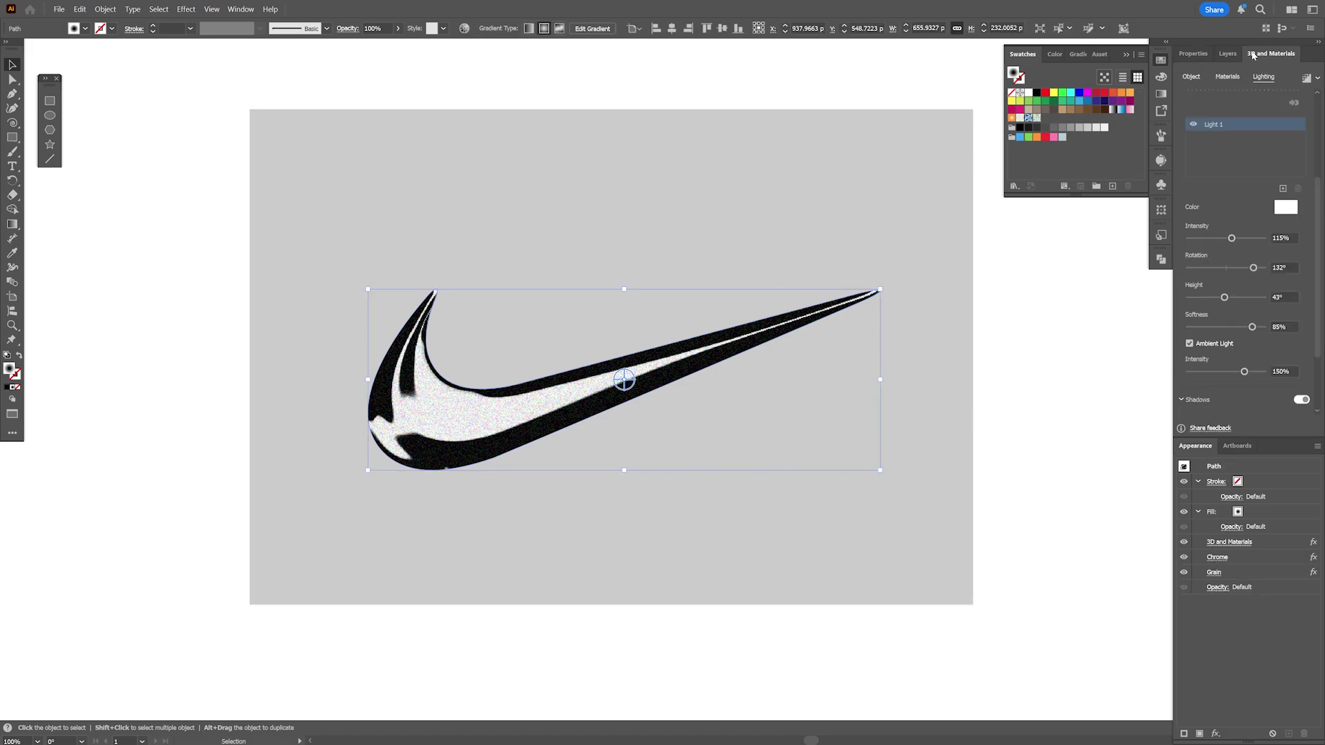
pyautogui.moveTo(1253, 269); pyautogui.dragTo(1211, 270)
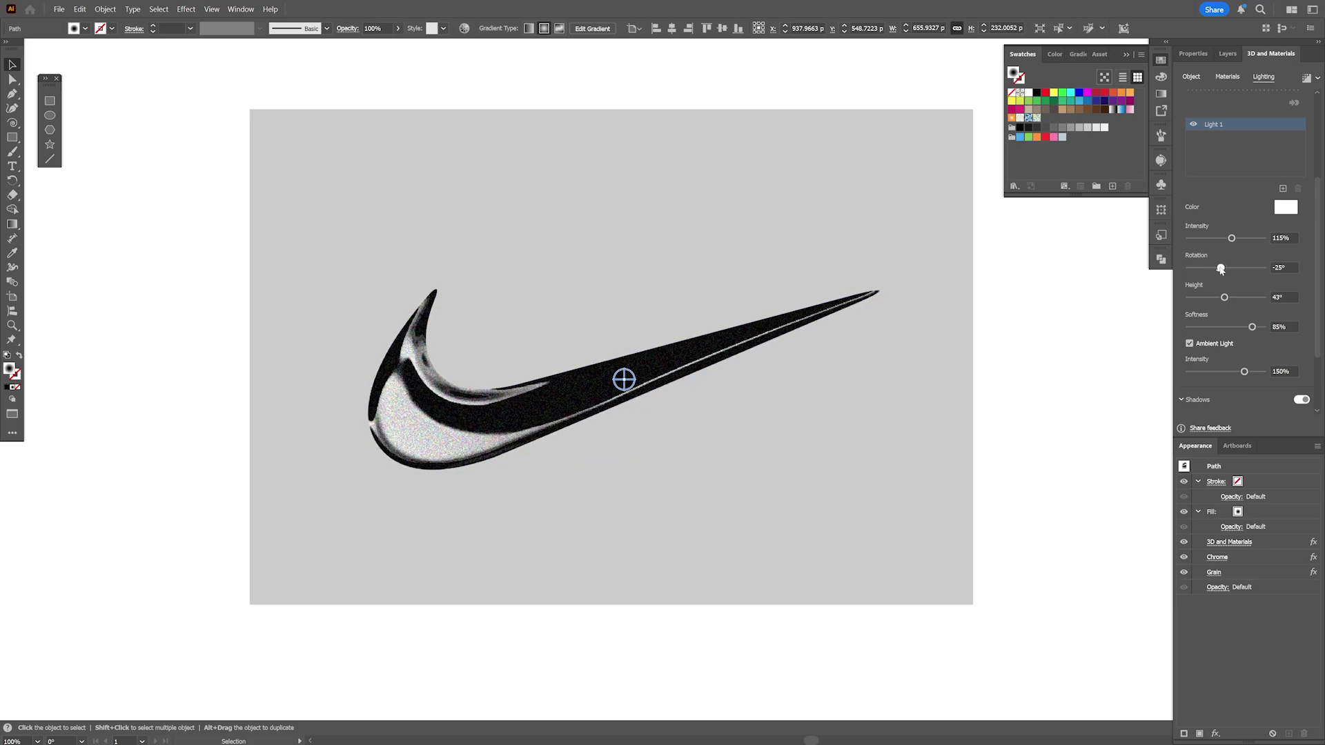